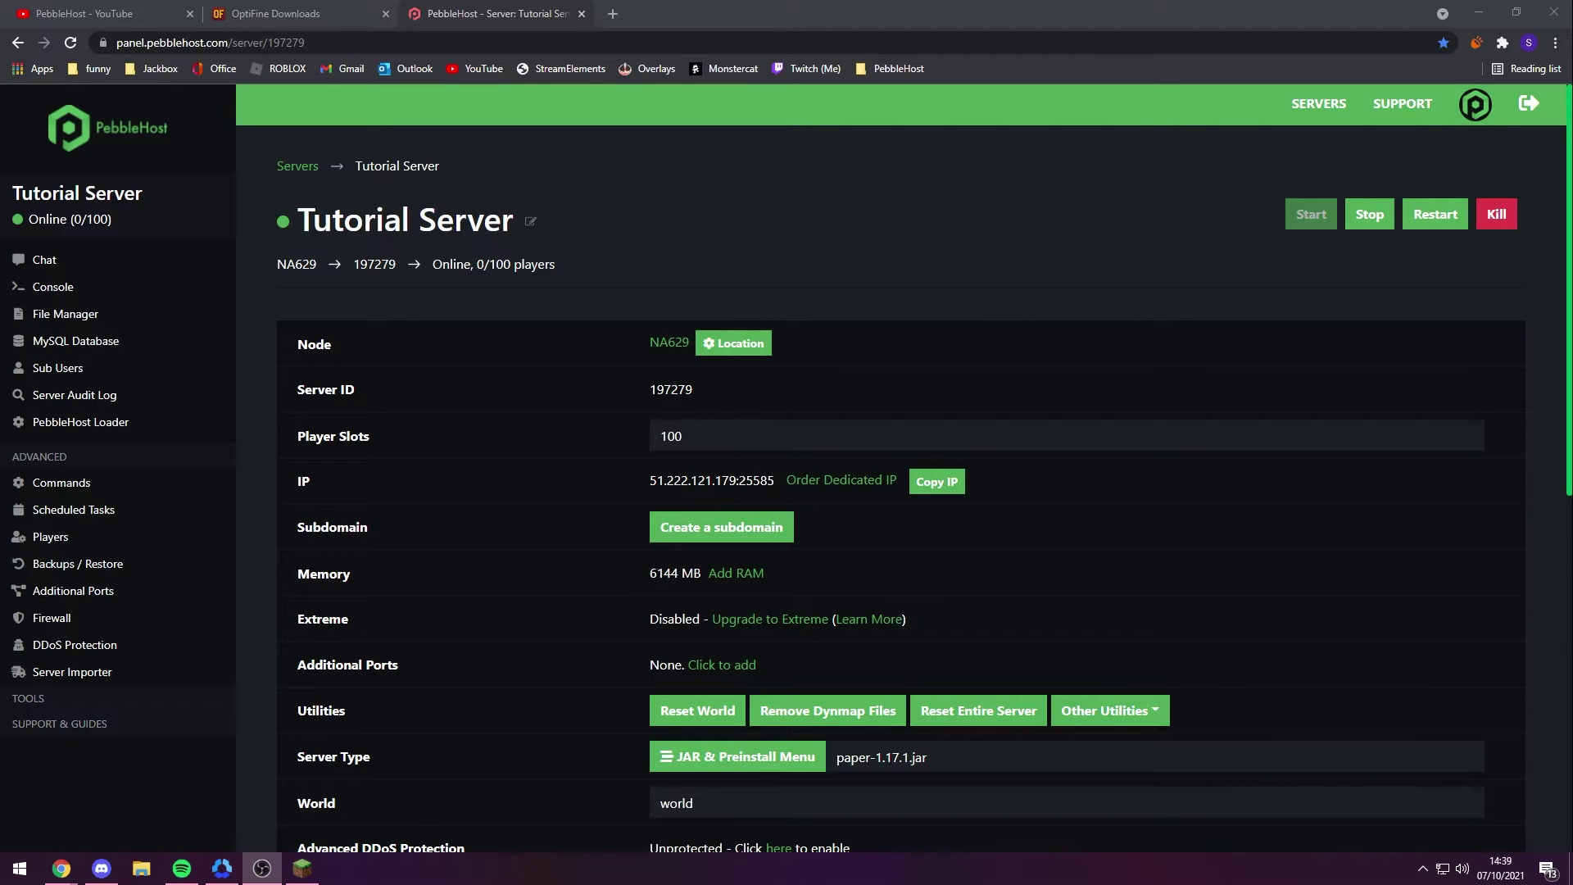
Search the web for OptiFine in a new browser tab and open the downloads page of optifine.net.
{"action": "left_click", "coordinate": [613, 14]}
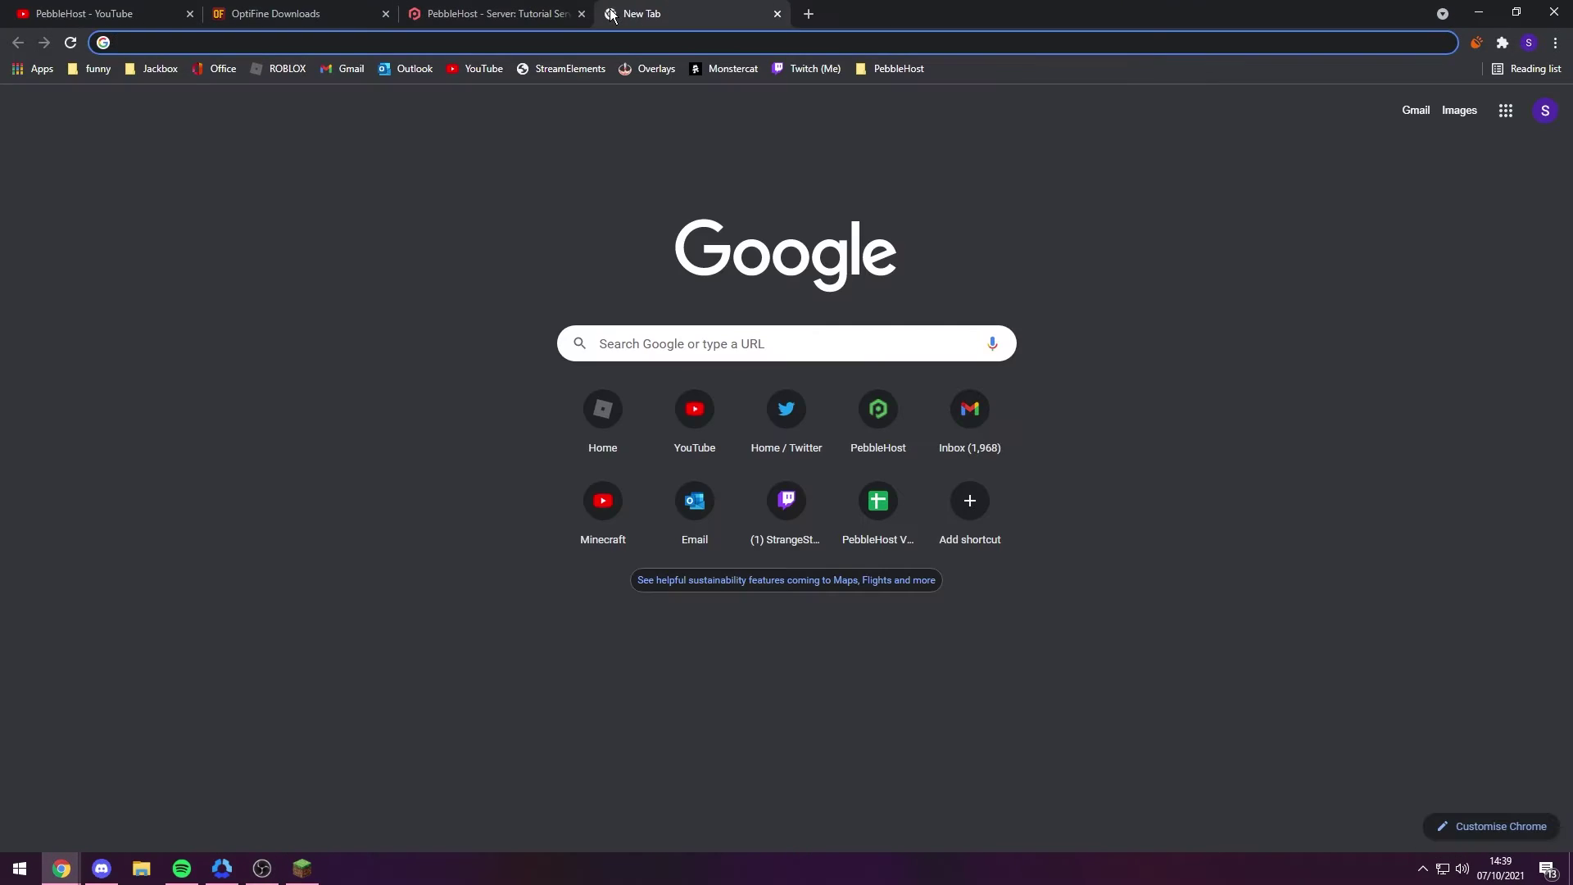
{"action": "type", "text": "optine"}
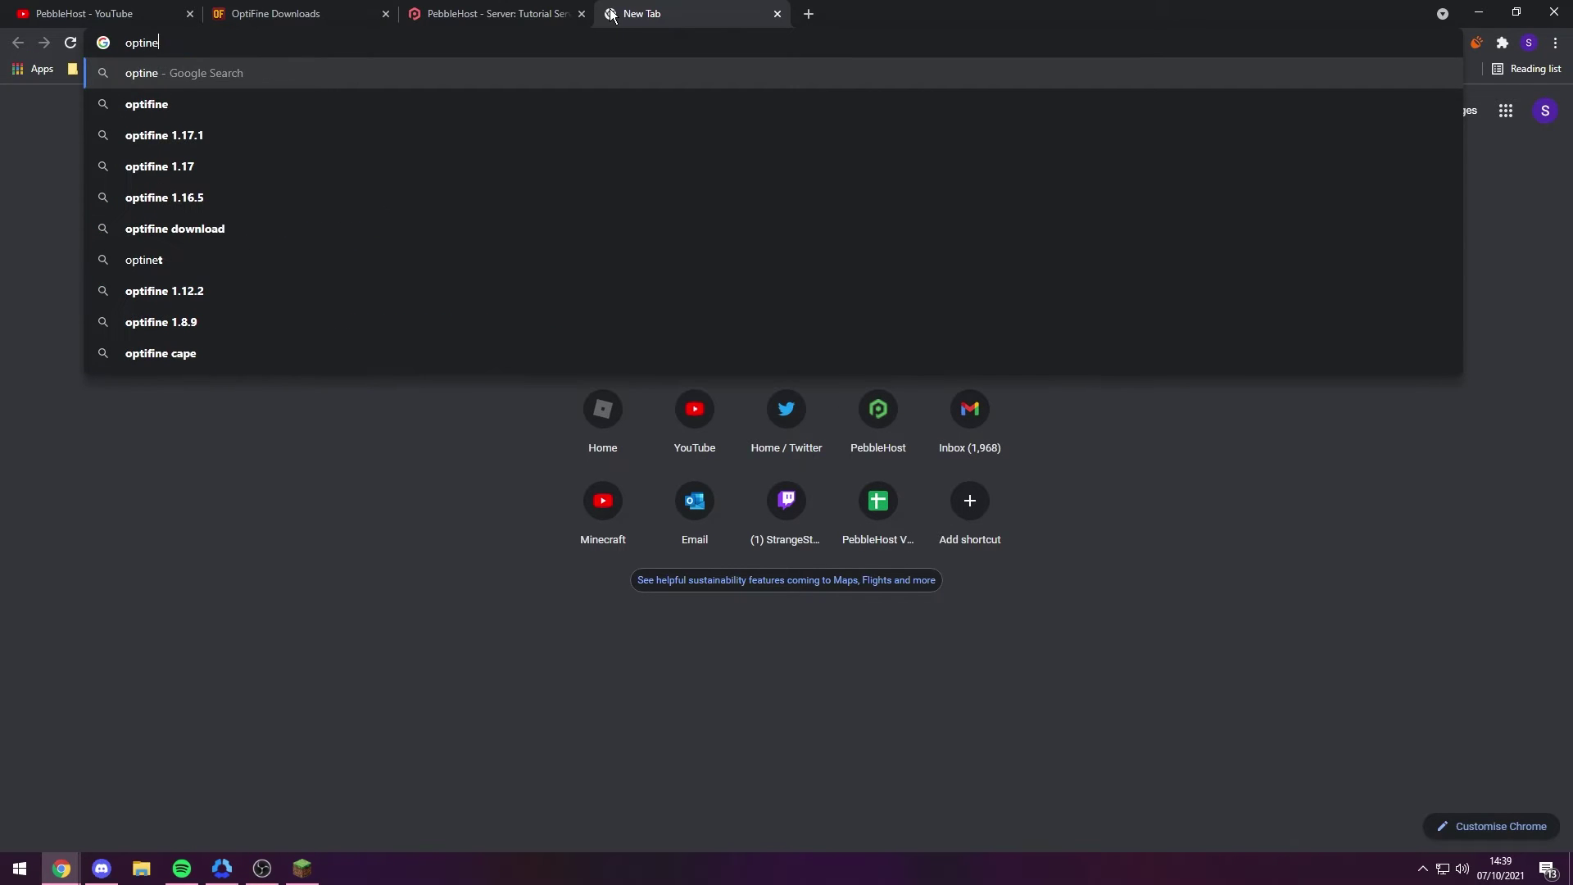
{"action": "left_click", "coordinate": [323, 96]}
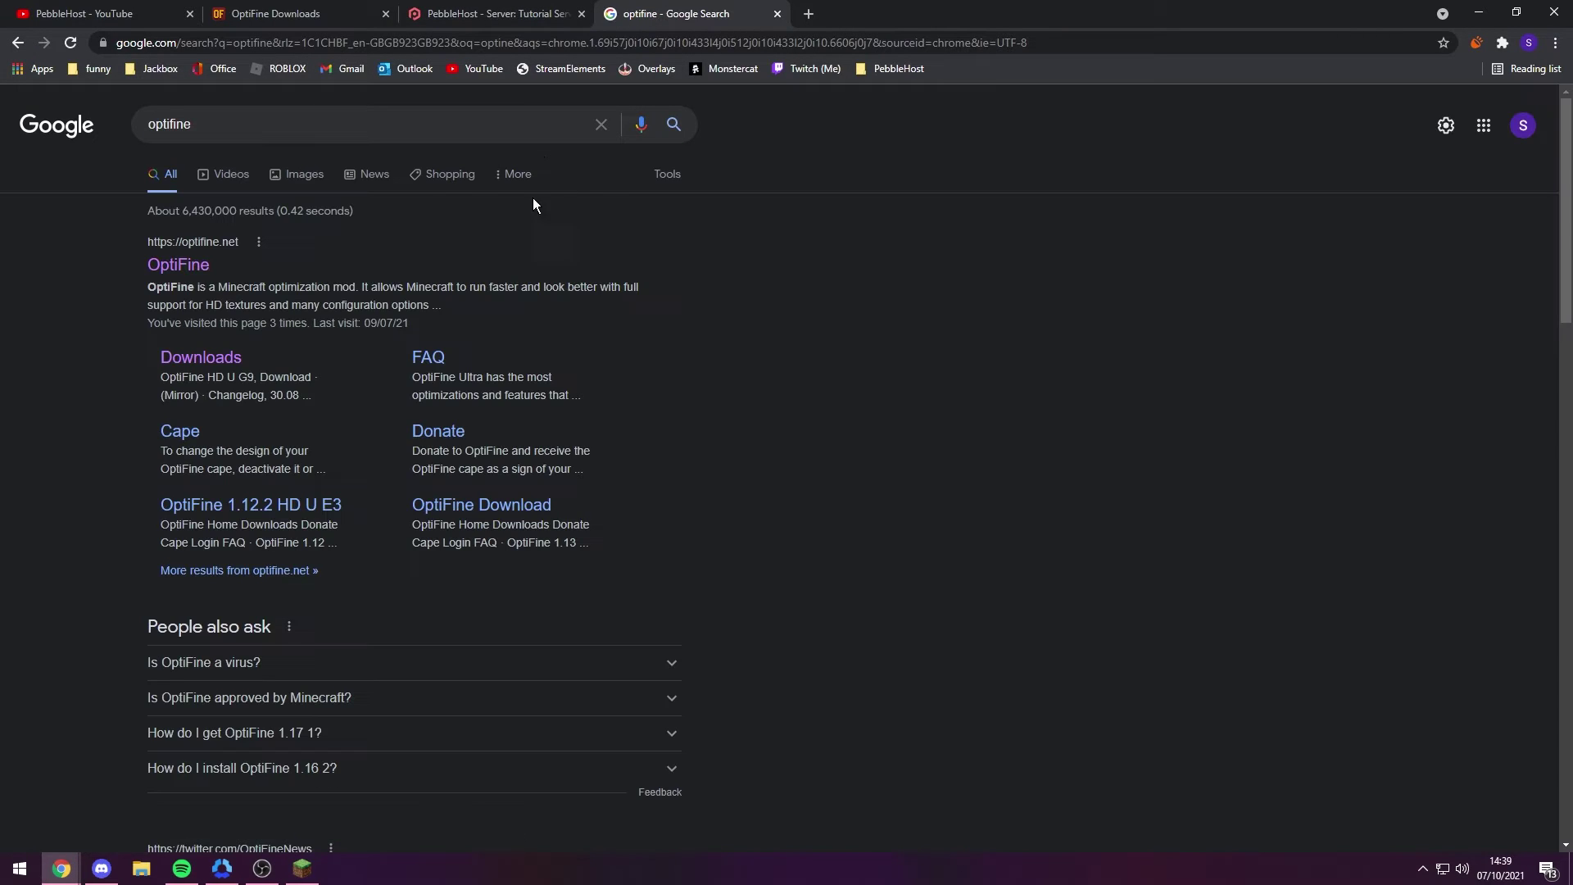
{"action": "left_click", "coordinate": [189, 270]}
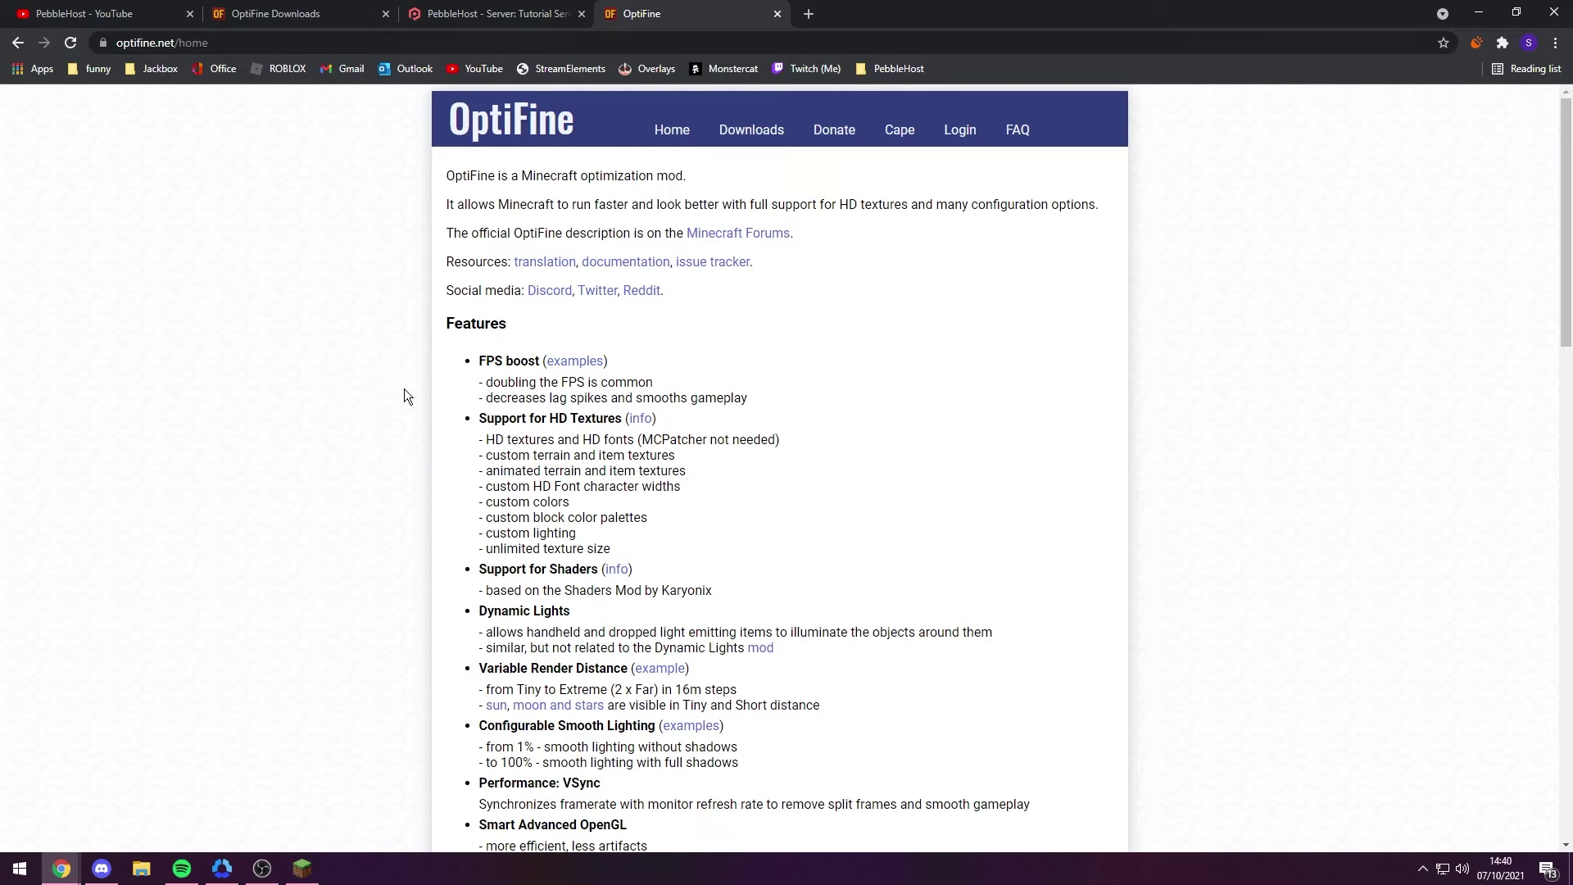
{"action": "left_click", "coordinate": [754, 135]}
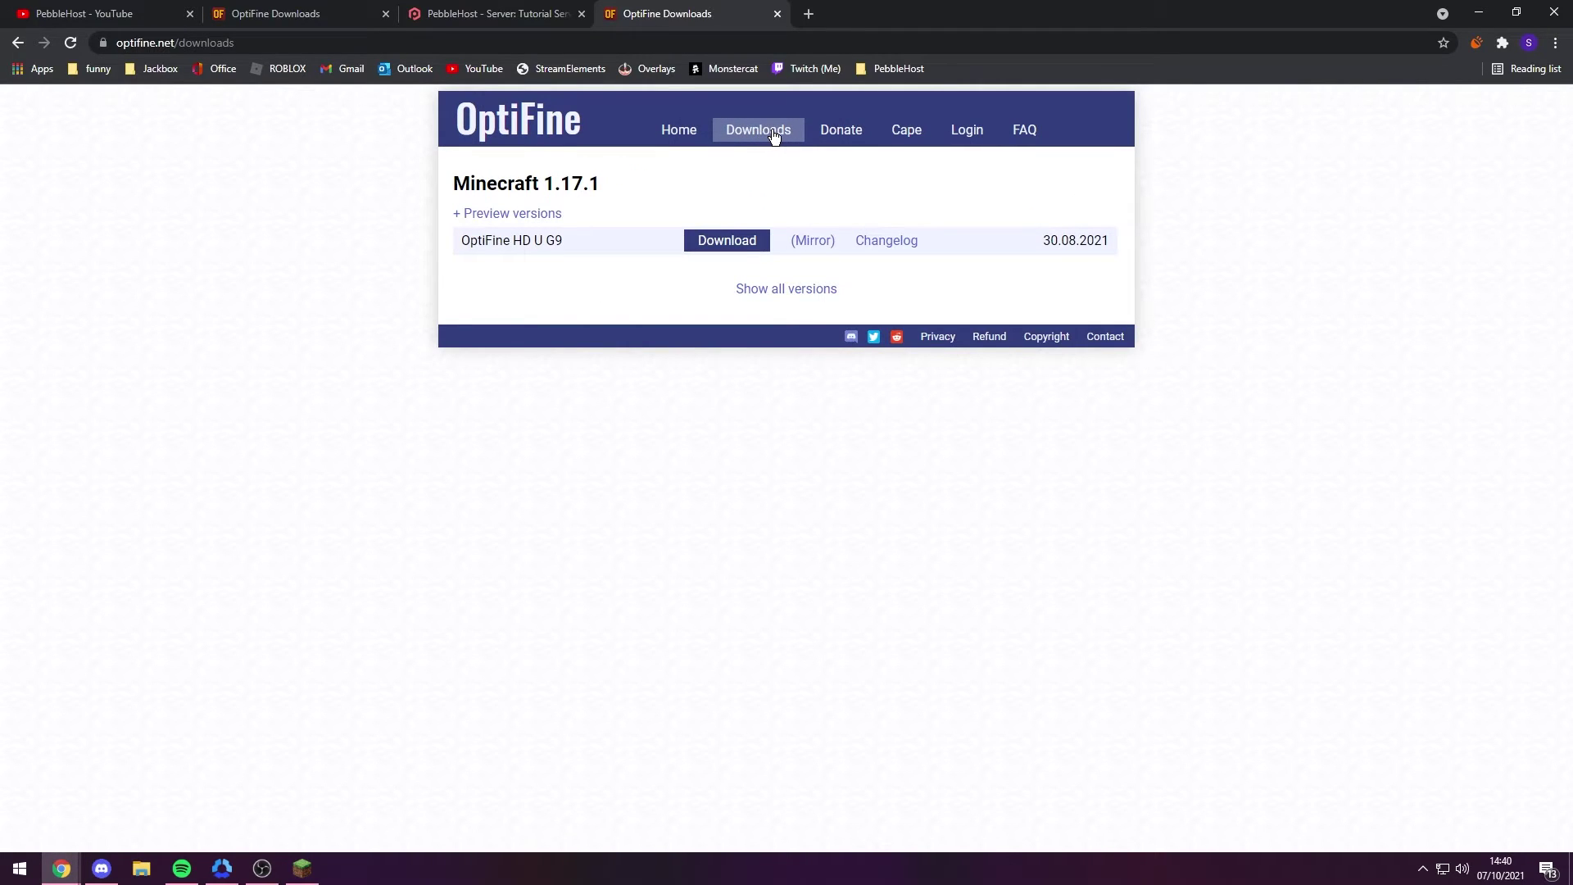
Show all OptiFine versions and download OptiFine HD U G9 for Minecraft 1.17.1 from its mirror, keeping the jar file.
{"action": "left_click", "coordinate": [772, 295]}
{"action": "scroll", "coordinate": [770, 303], "scroll_direction": "down", "scroll_amount": 4}
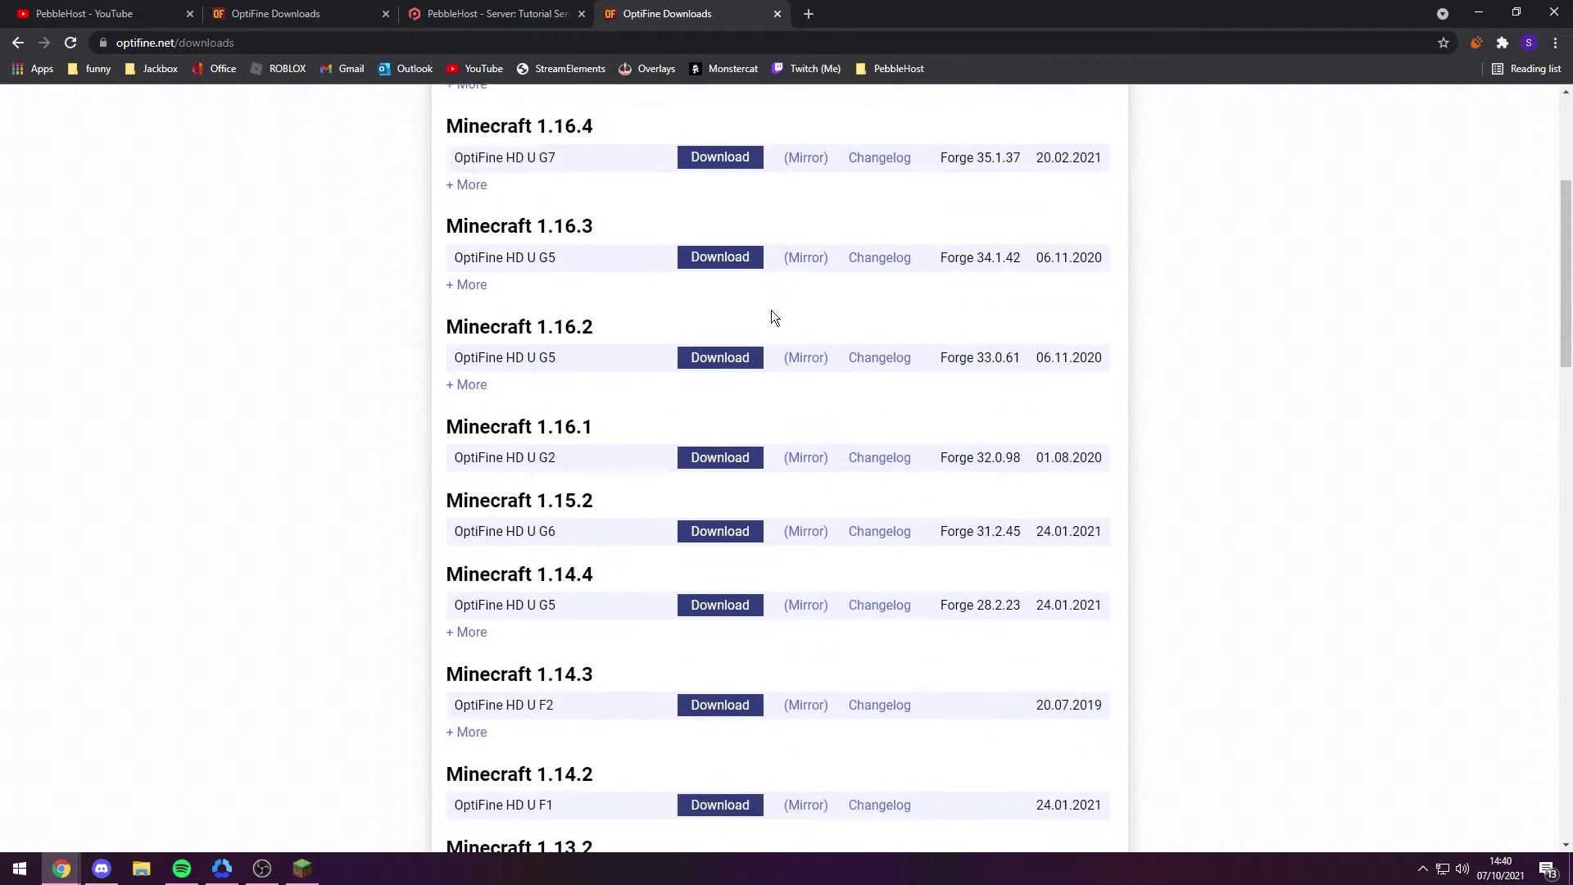
{"action": "scroll", "coordinate": [771, 311], "scroll_direction": "down", "scroll_amount": 15}
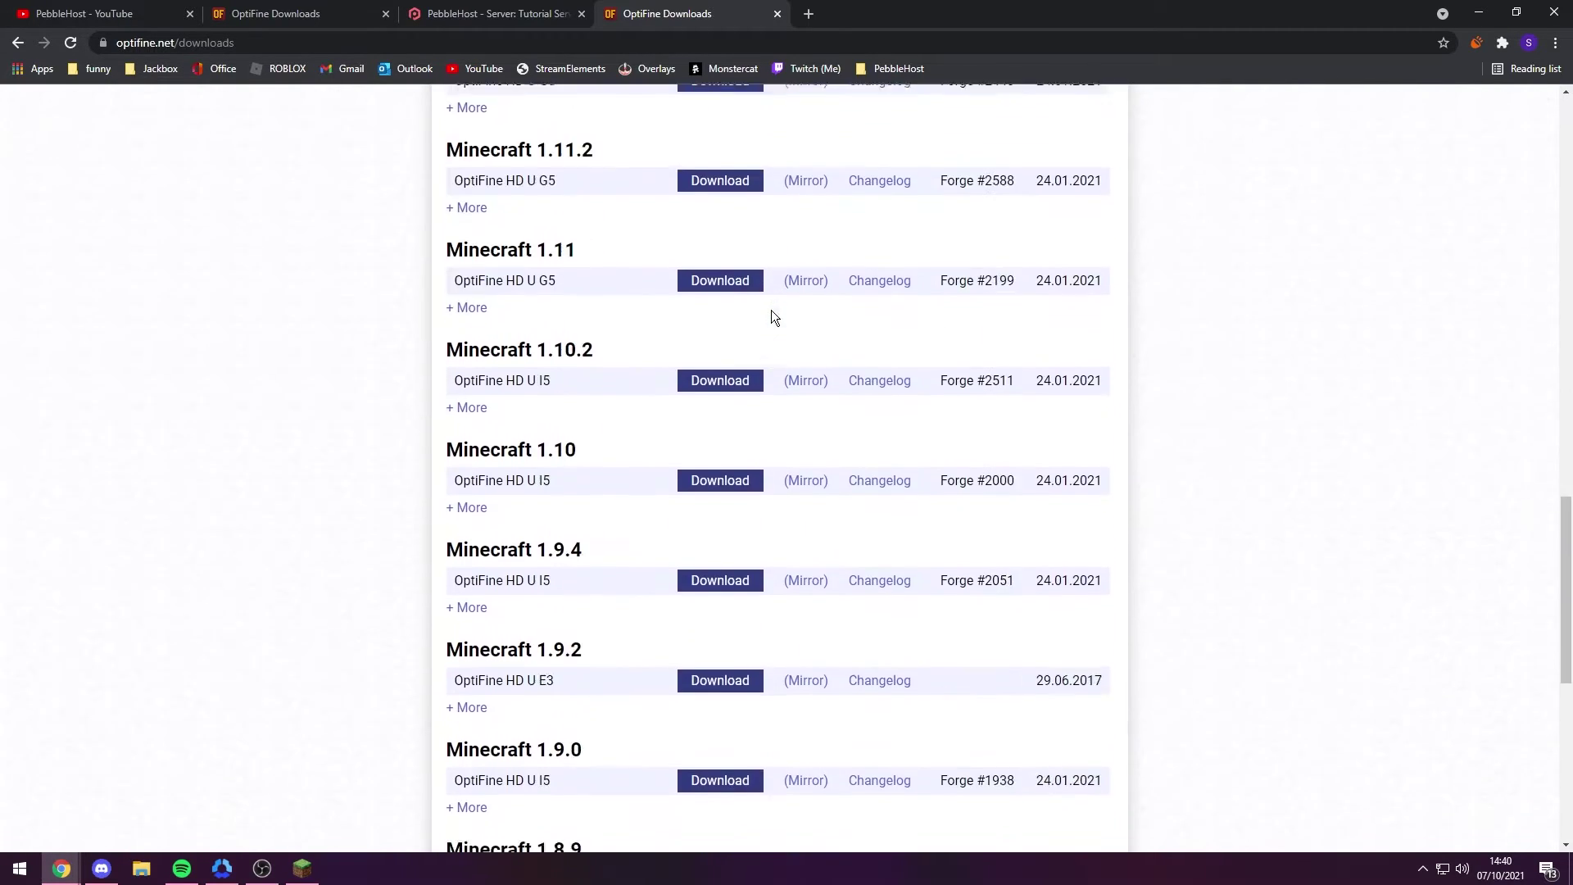
{"action": "scroll", "coordinate": [773, 316], "scroll_direction": "down", "scroll_amount": 8}
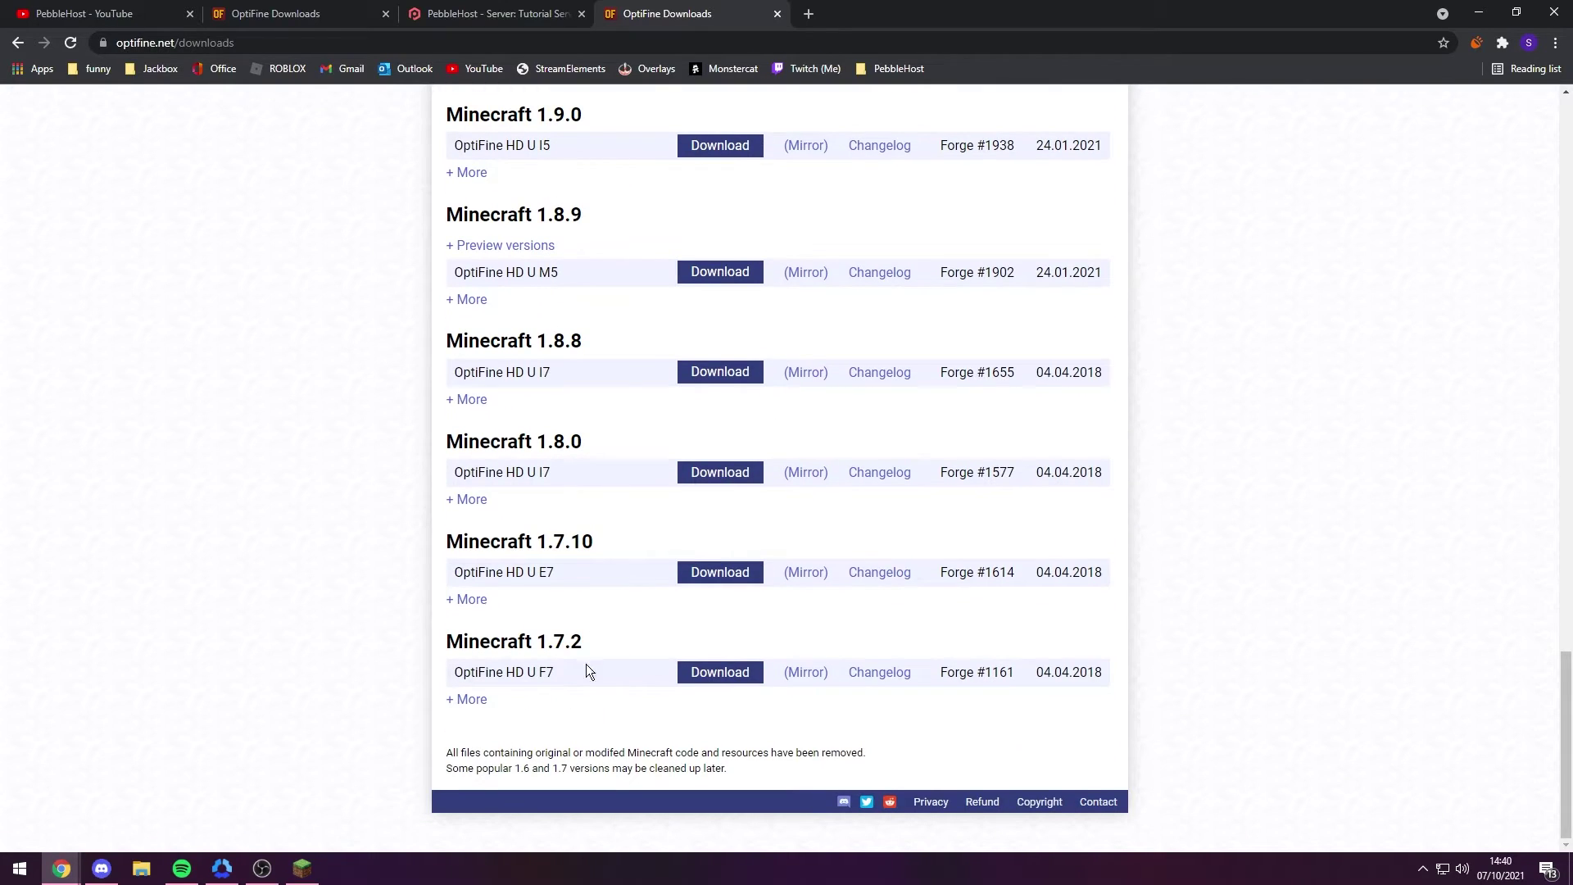
{"action": "key", "text": "Home"}
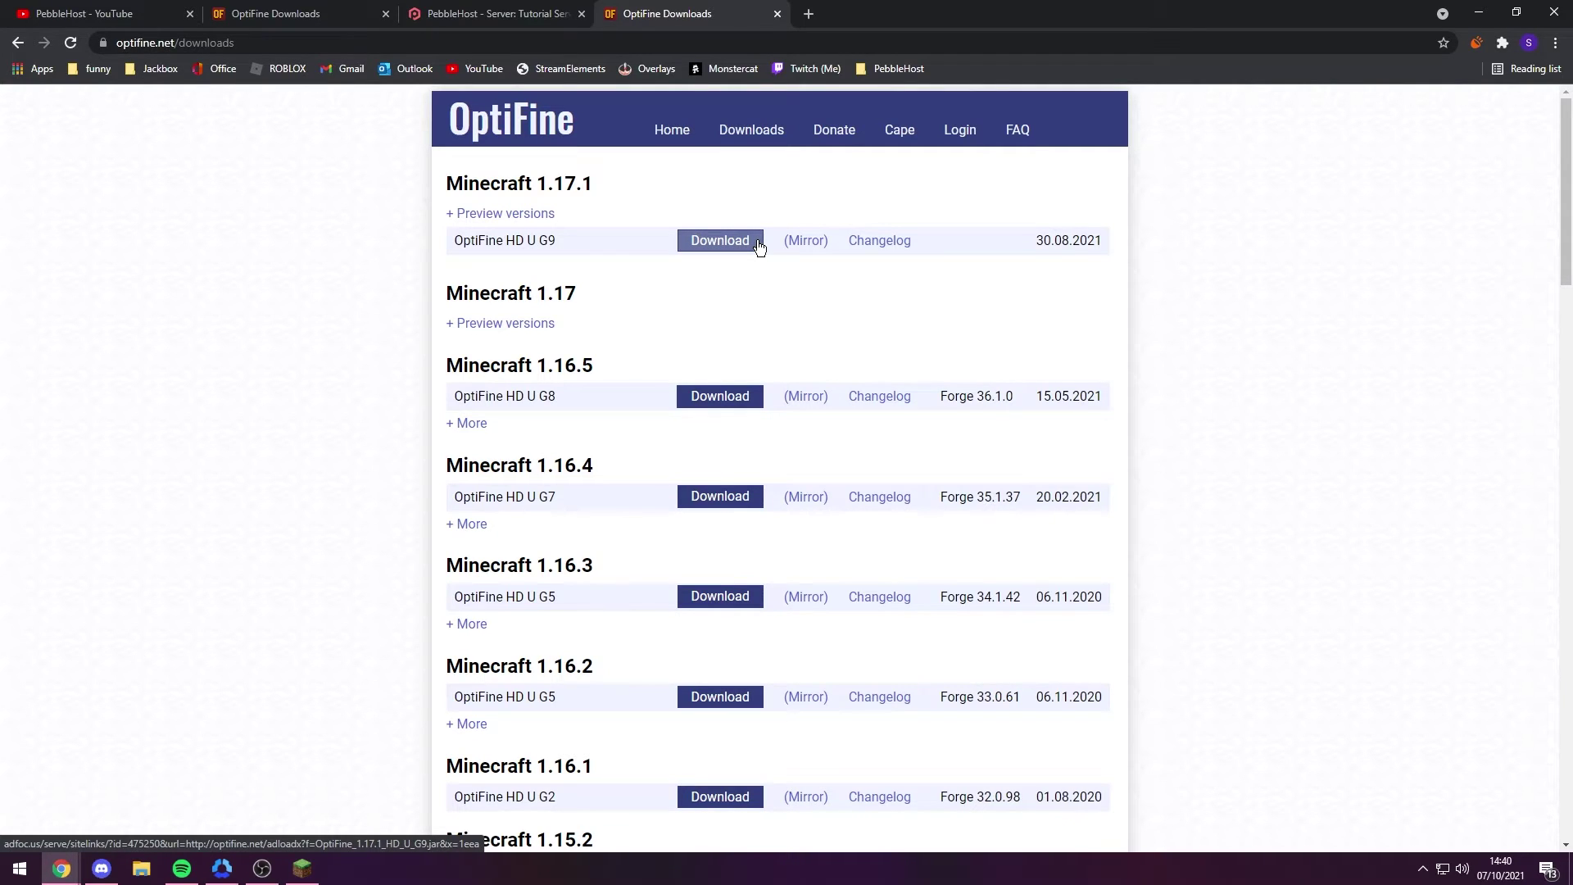
{"action": "left_click", "coordinate": [815, 242]}
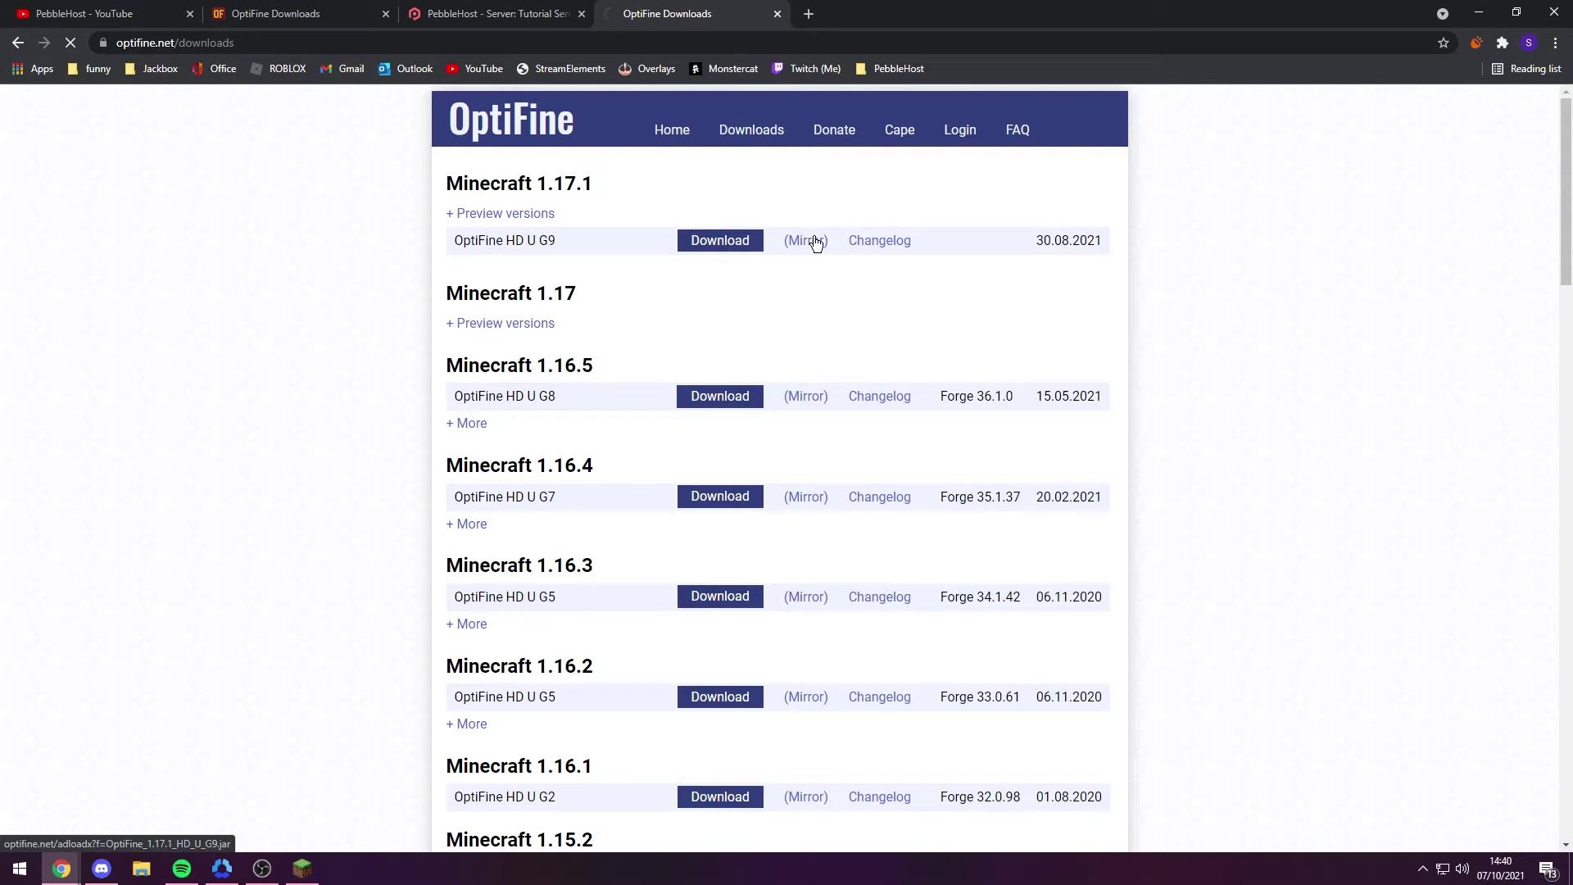
{"action": "left_click", "coordinate": [815, 244]}
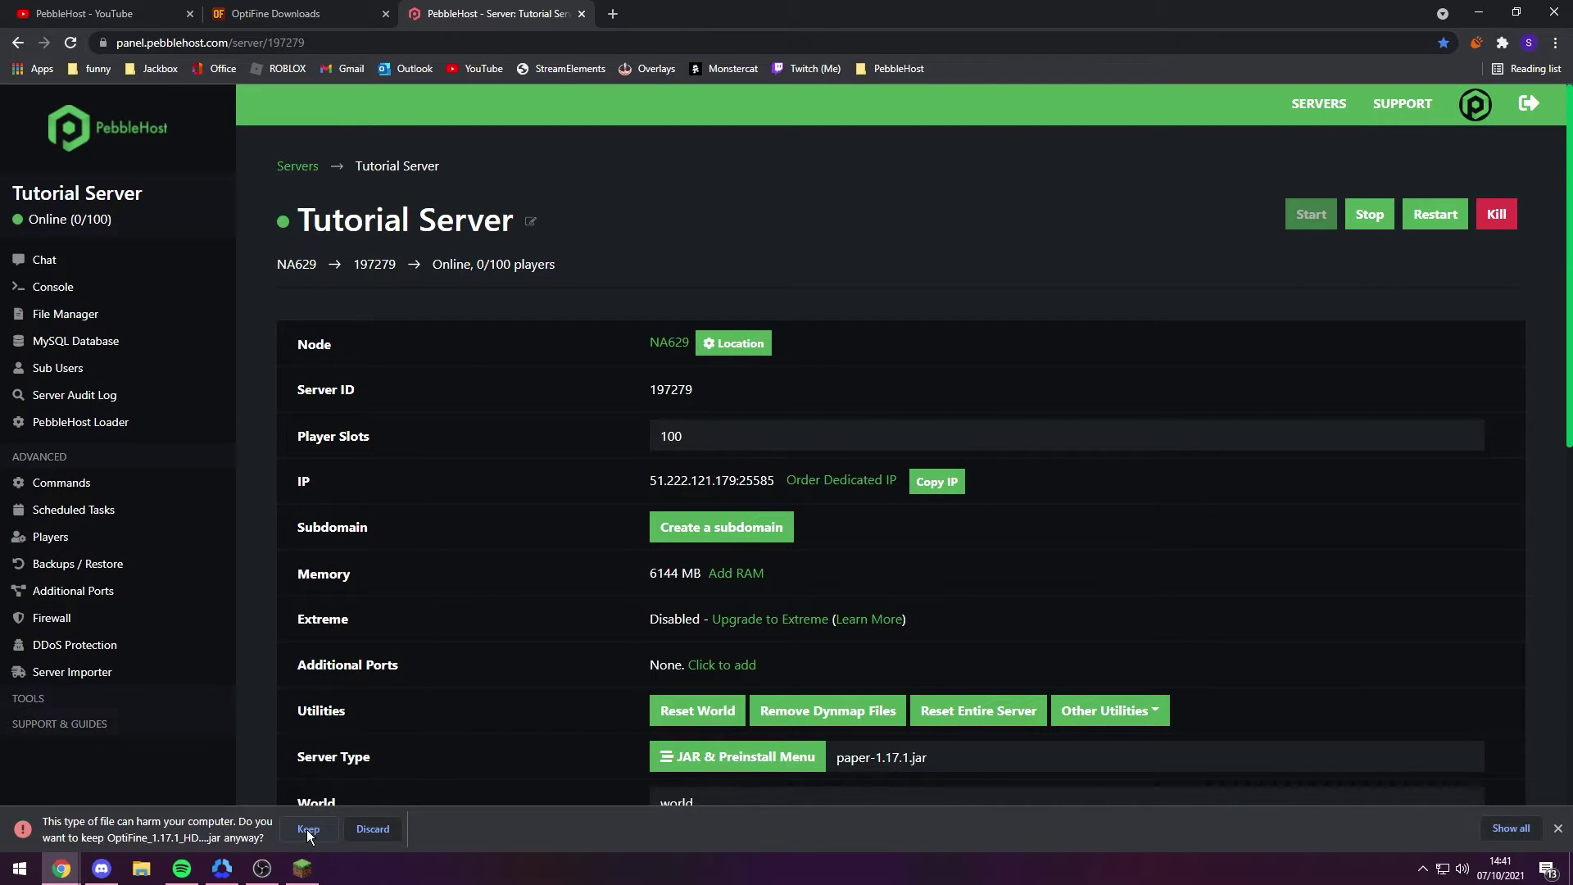
{"action": "left_click", "coordinate": [308, 829]}
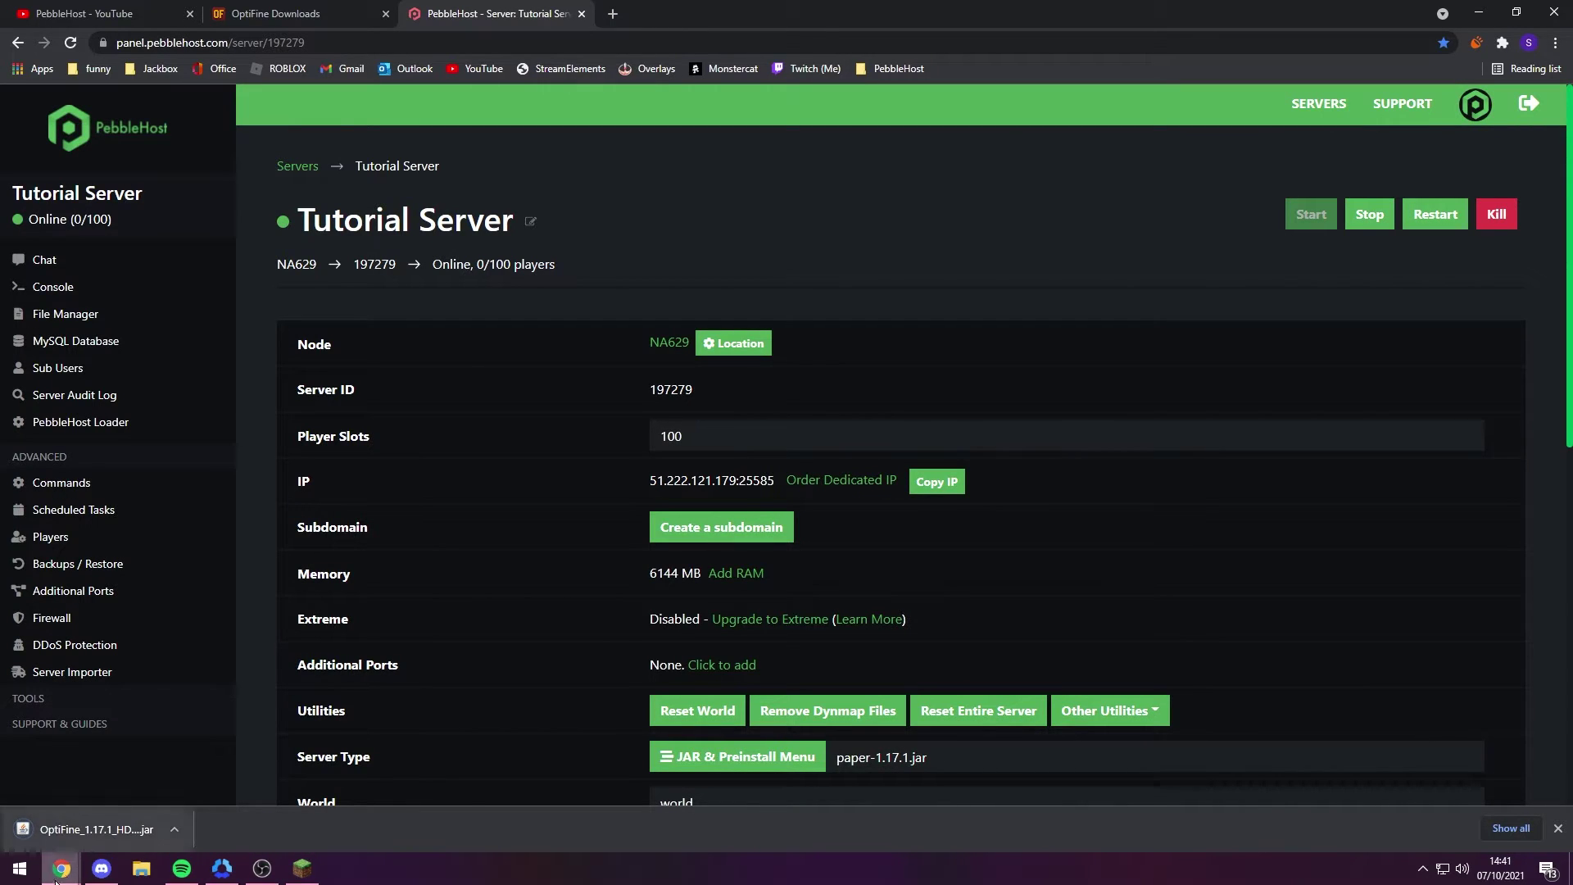
Run the downloaded OptiFine 1.17.1 jar and install it into the default .minecraft folder.
{"action": "left_click", "coordinate": [83, 821]}
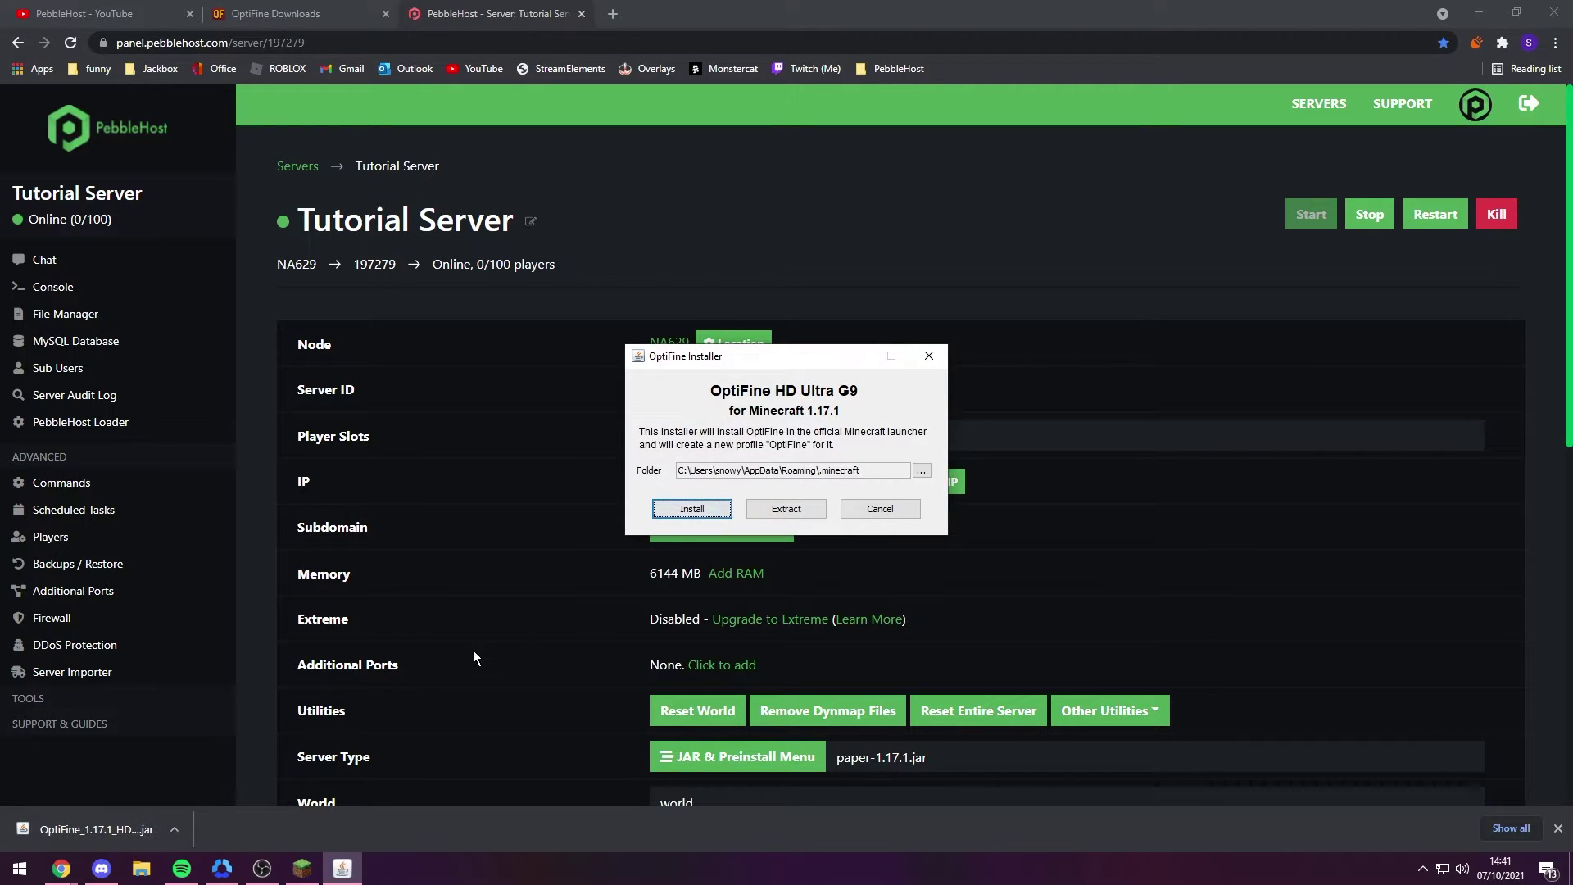
{"action": "left_click", "coordinate": [667, 513]}
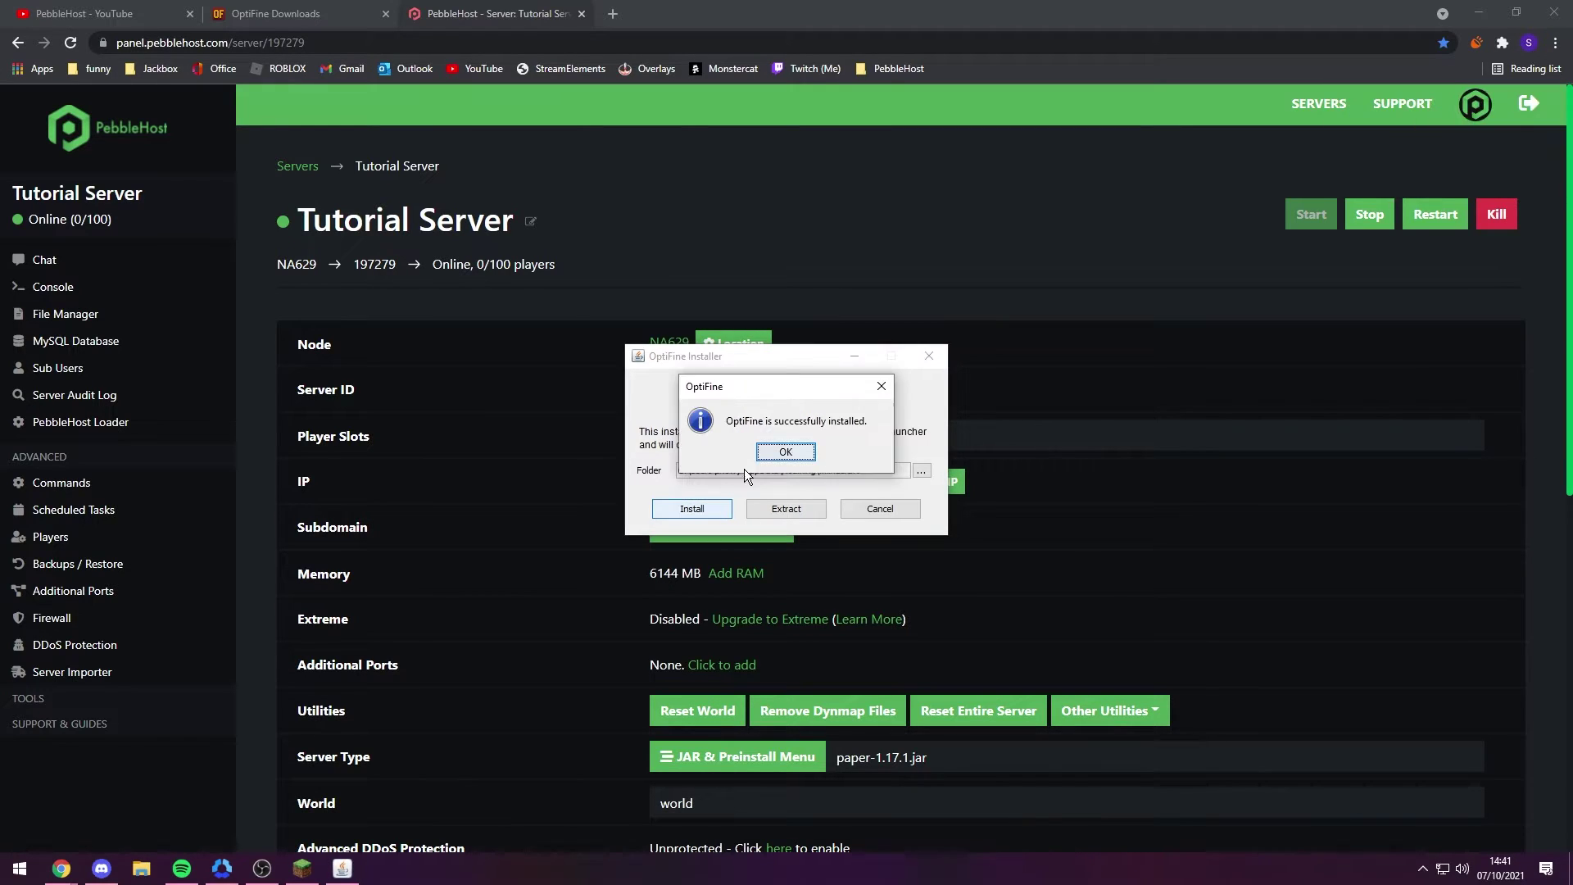
{"action": "left_click", "coordinate": [788, 452]}
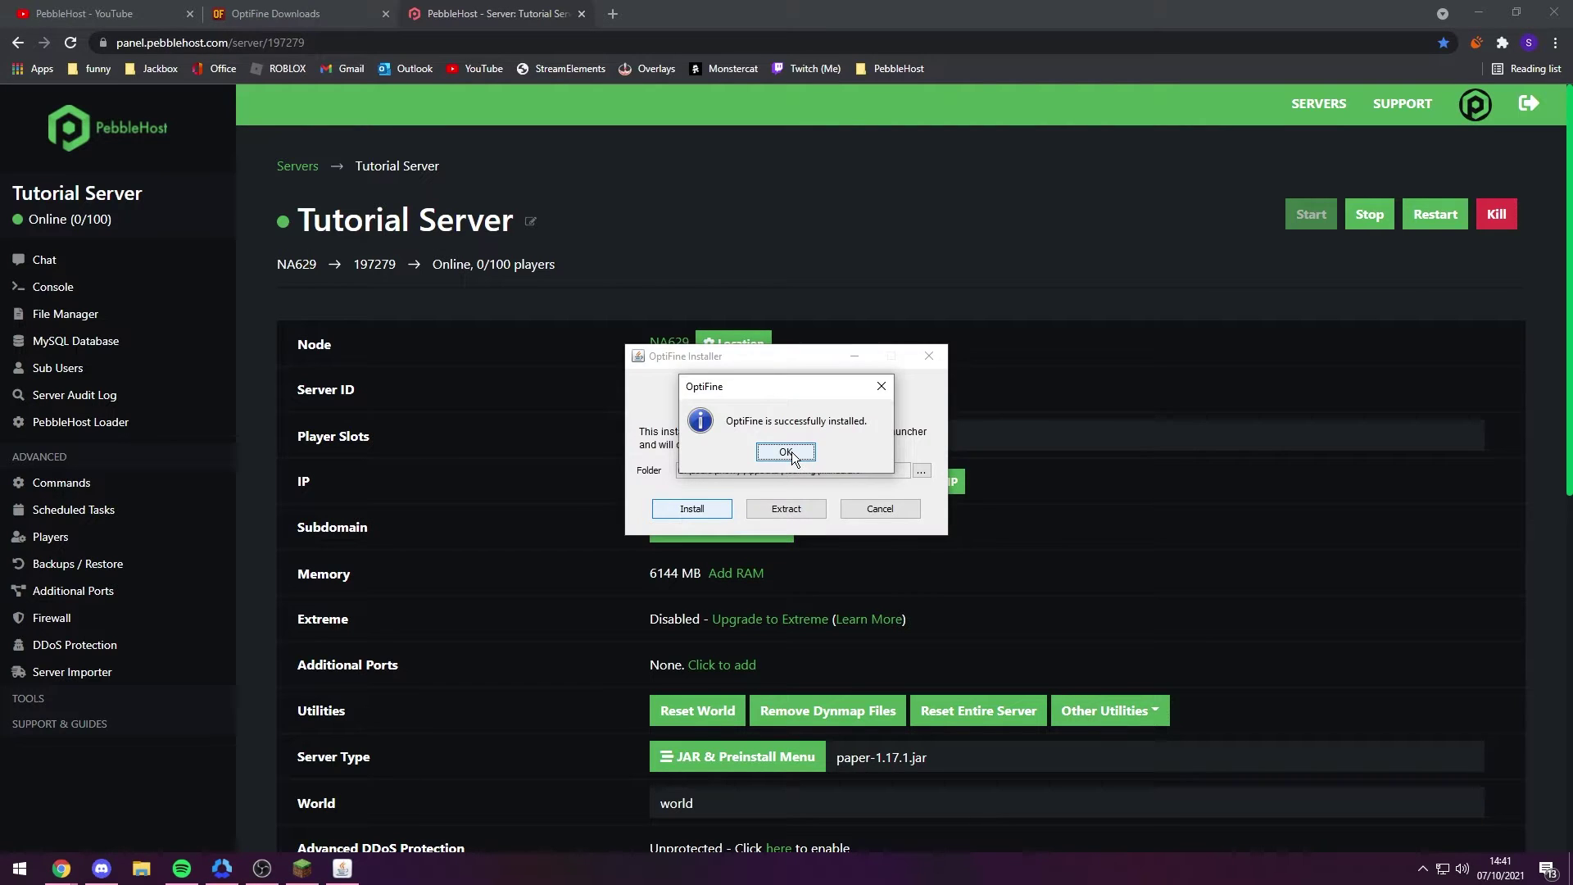
{"action": "left_click", "coordinate": [790, 454]}
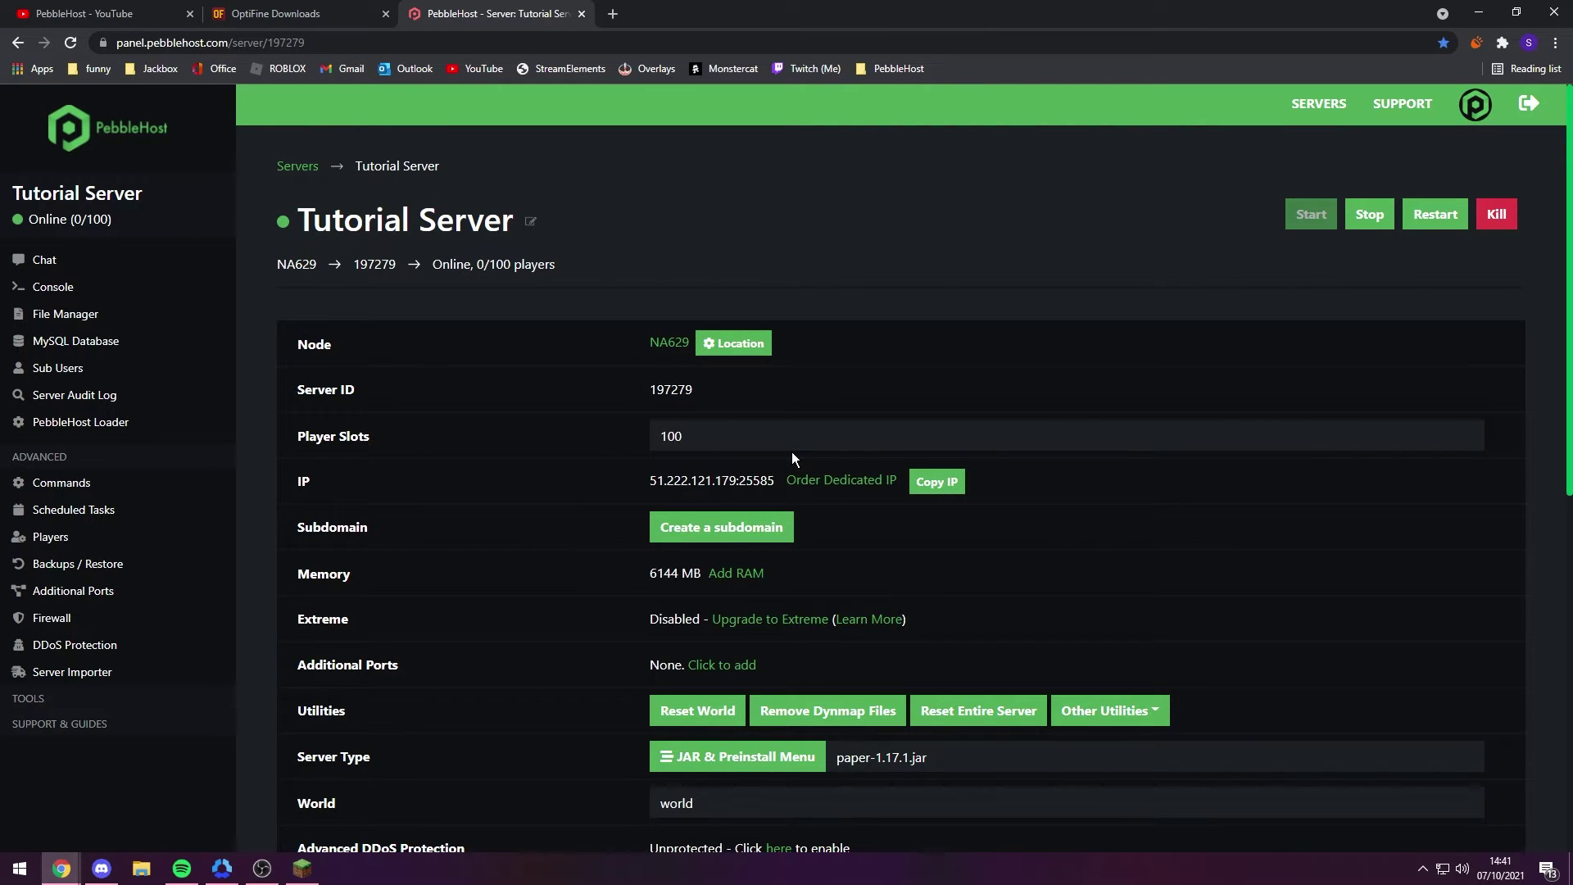
Switch to the Minecraft Launcher and choose the OptiFine installation 1.17.1-OptiFine_HD_U_G9.
{"action": "left_click", "coordinate": [305, 871]}
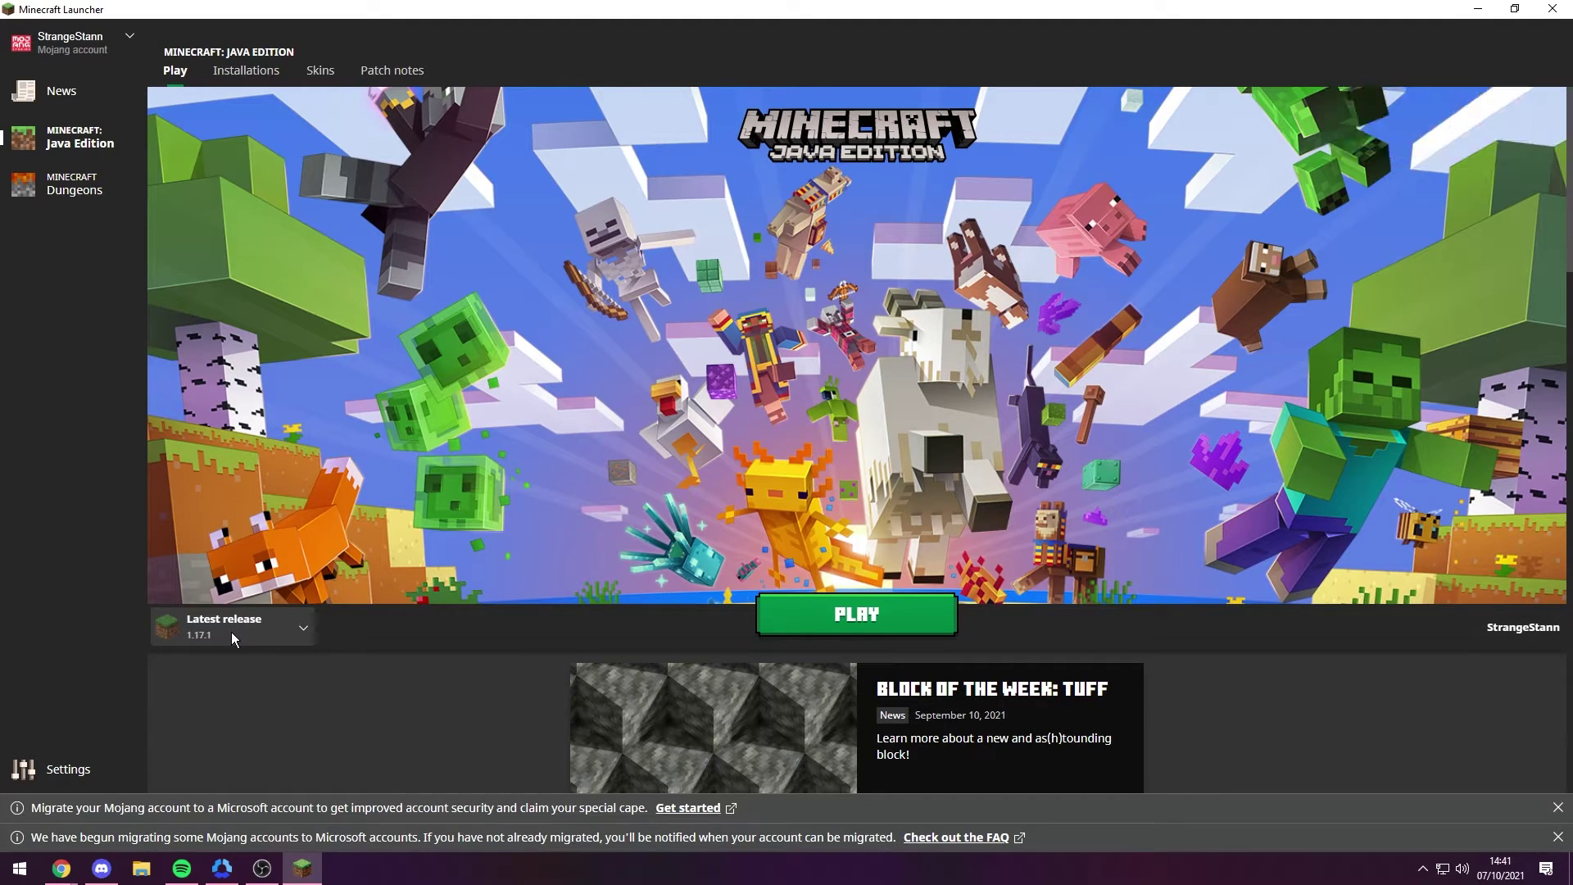
{"action": "left_click", "coordinate": [231, 632]}
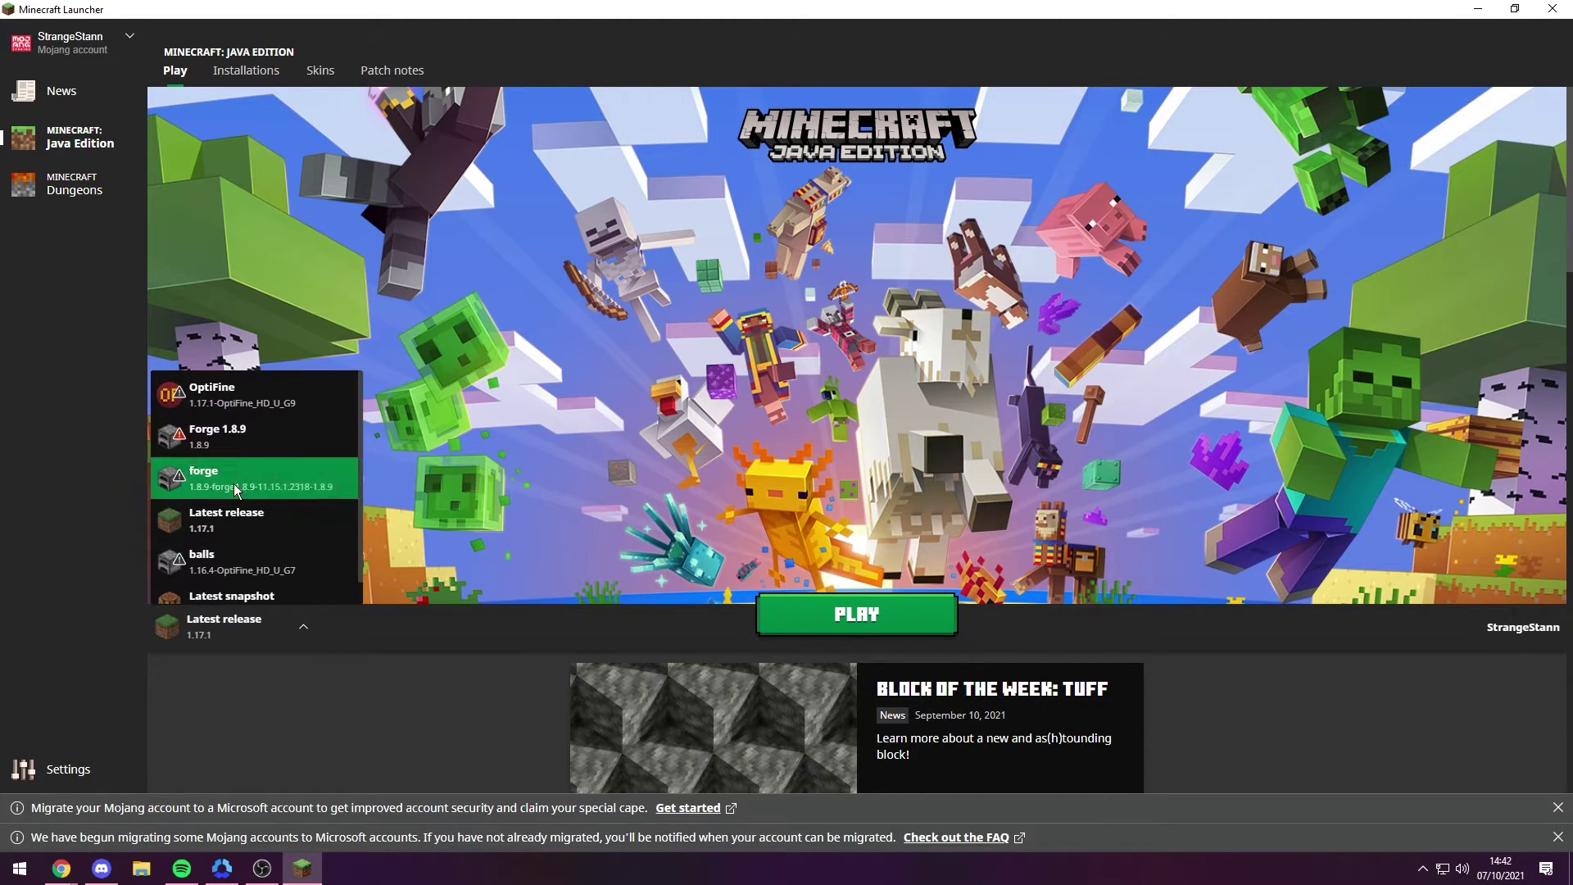
{"action": "left_click", "coordinate": [313, 399]}
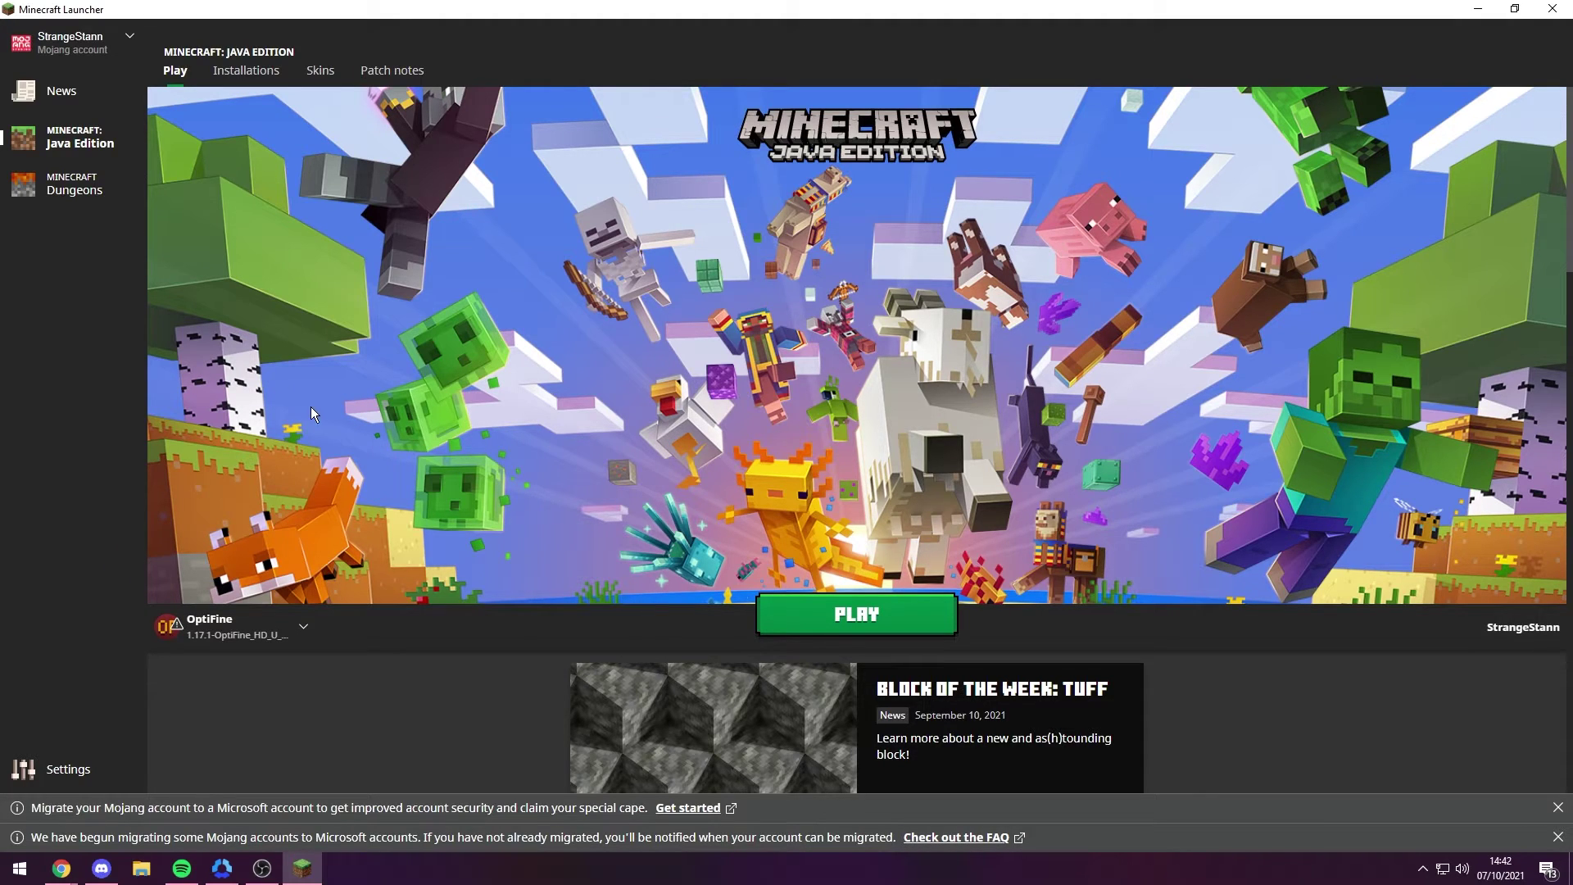
Check the BSL shaders download in the browser, return to the Minecraft Launcher and start the game with OptiFine.
{"action": "key", "text": "alt+Tab"}
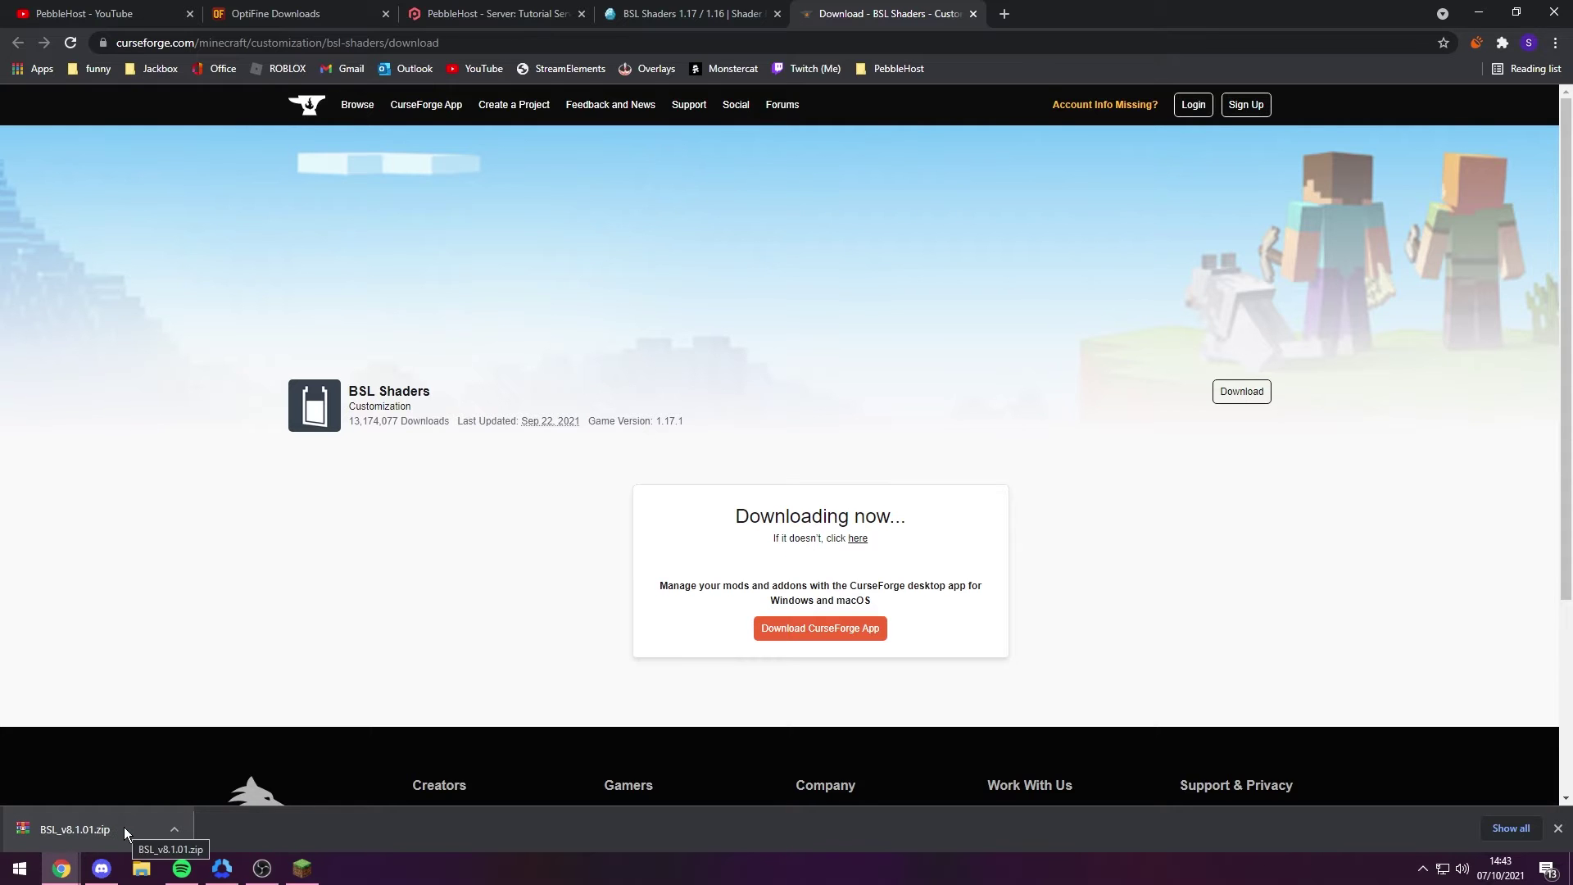
{"action": "left_click", "coordinate": [302, 868]}
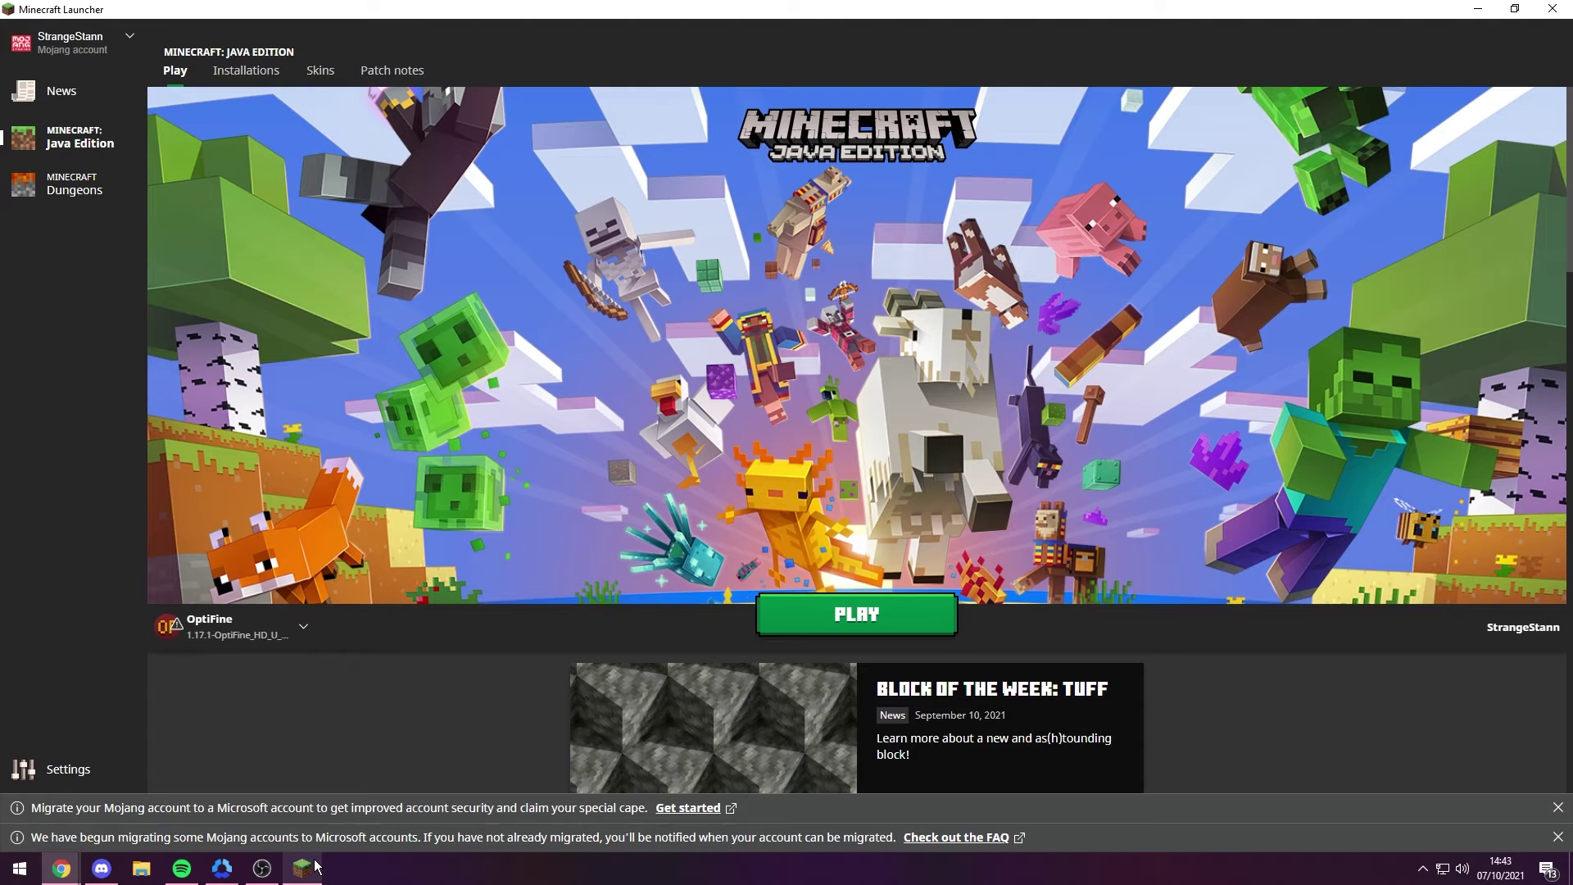
{"action": "left_click", "coordinate": [866, 612]}
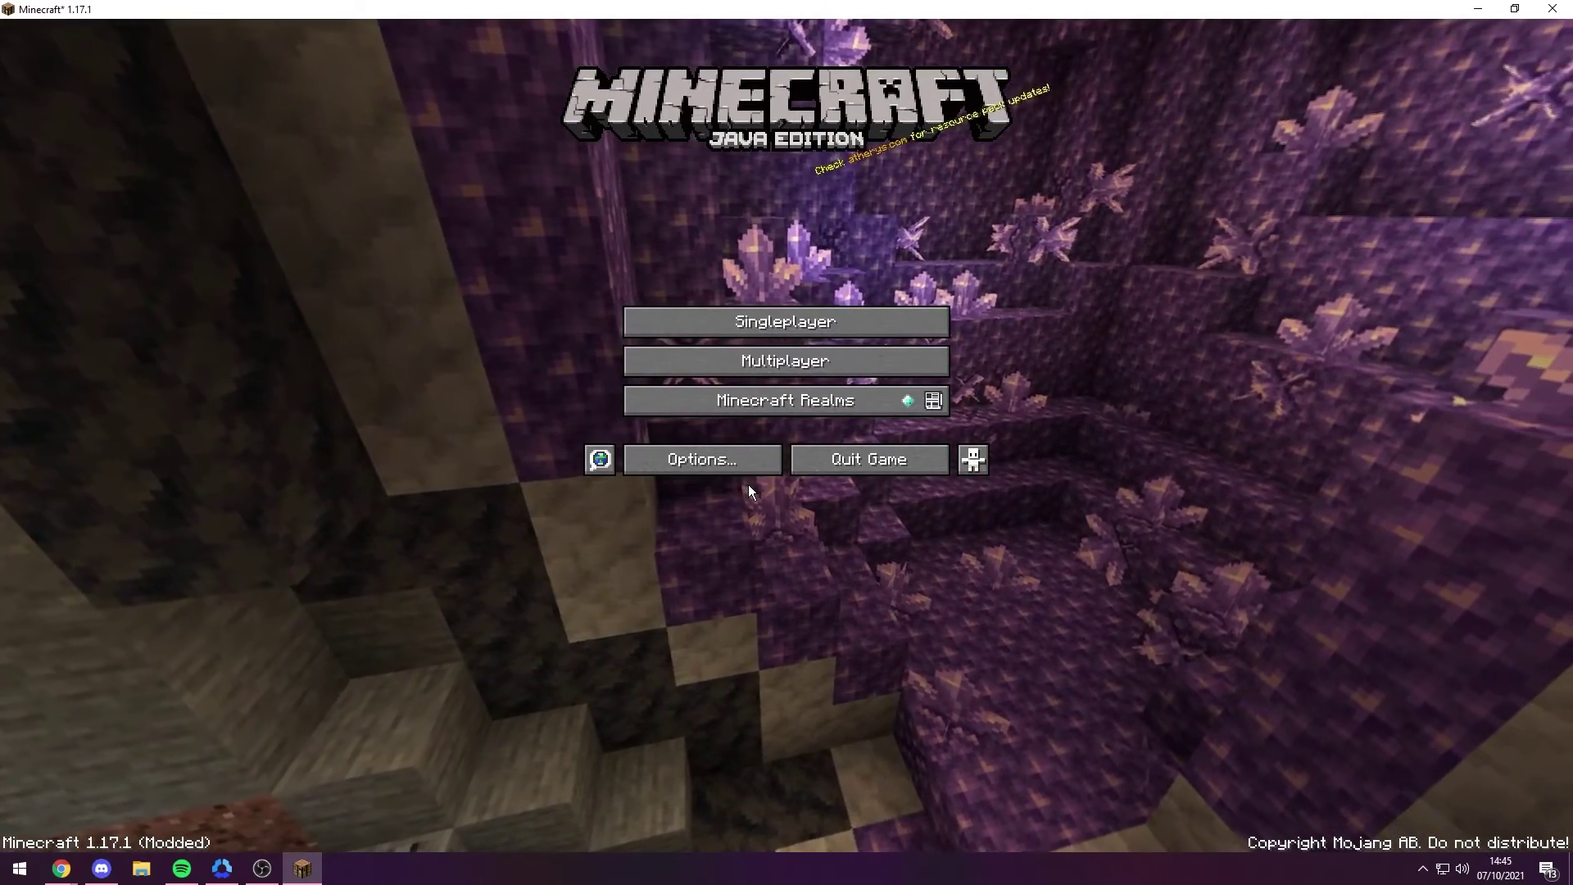
Open the shaderpacks folder from the game's shader settings and add the downloaded BSL_v8.1.01.zip to it.
{"action": "left_click", "coordinate": [749, 466]}
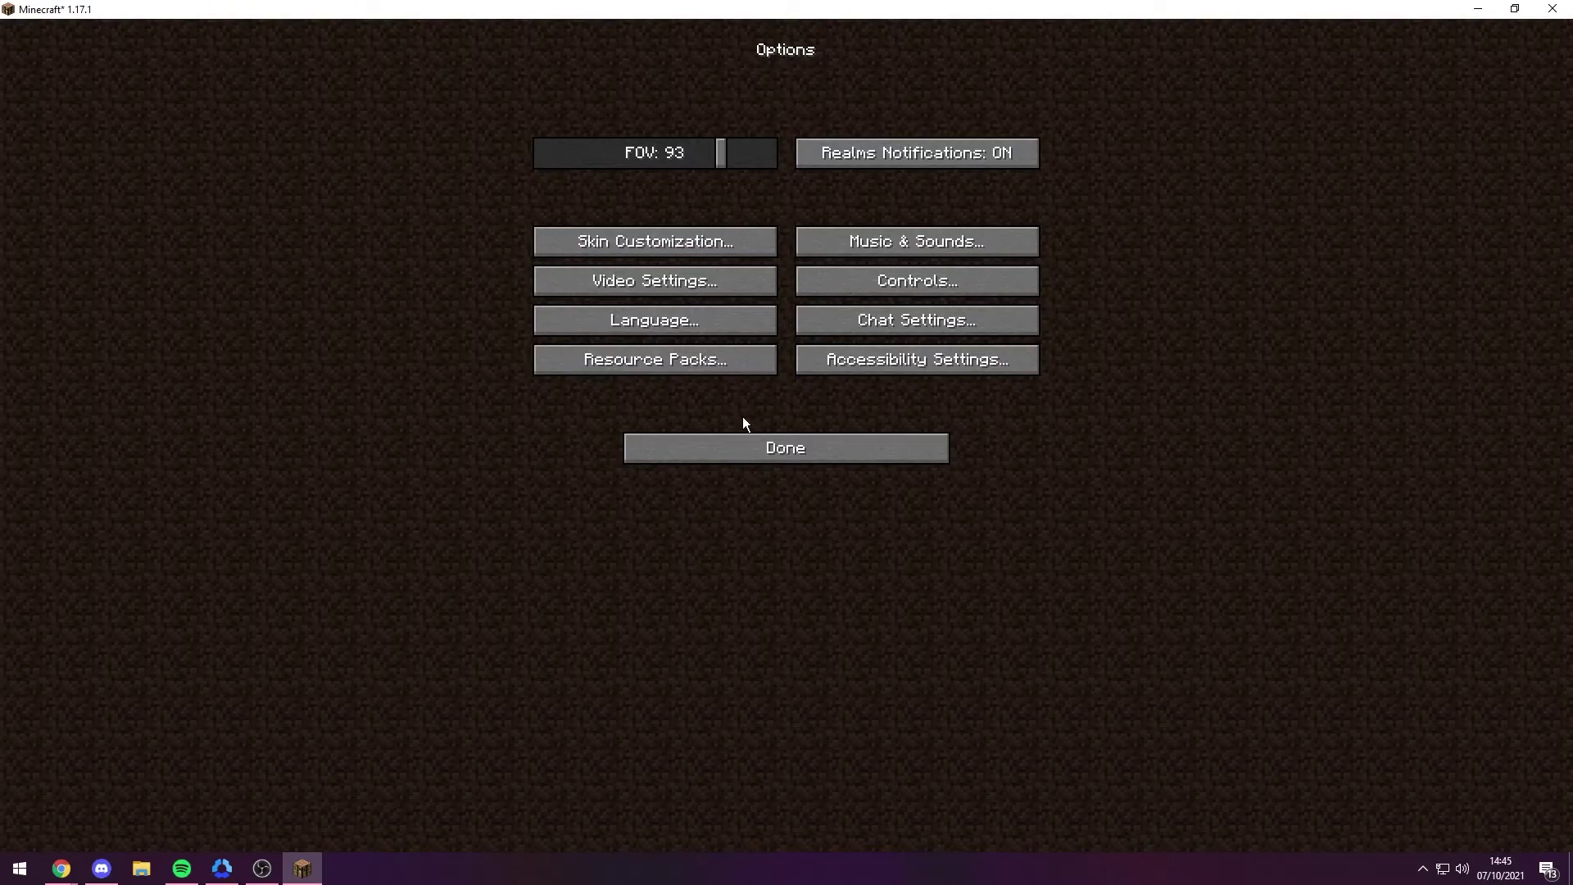
{"action": "left_click", "coordinate": [722, 292]}
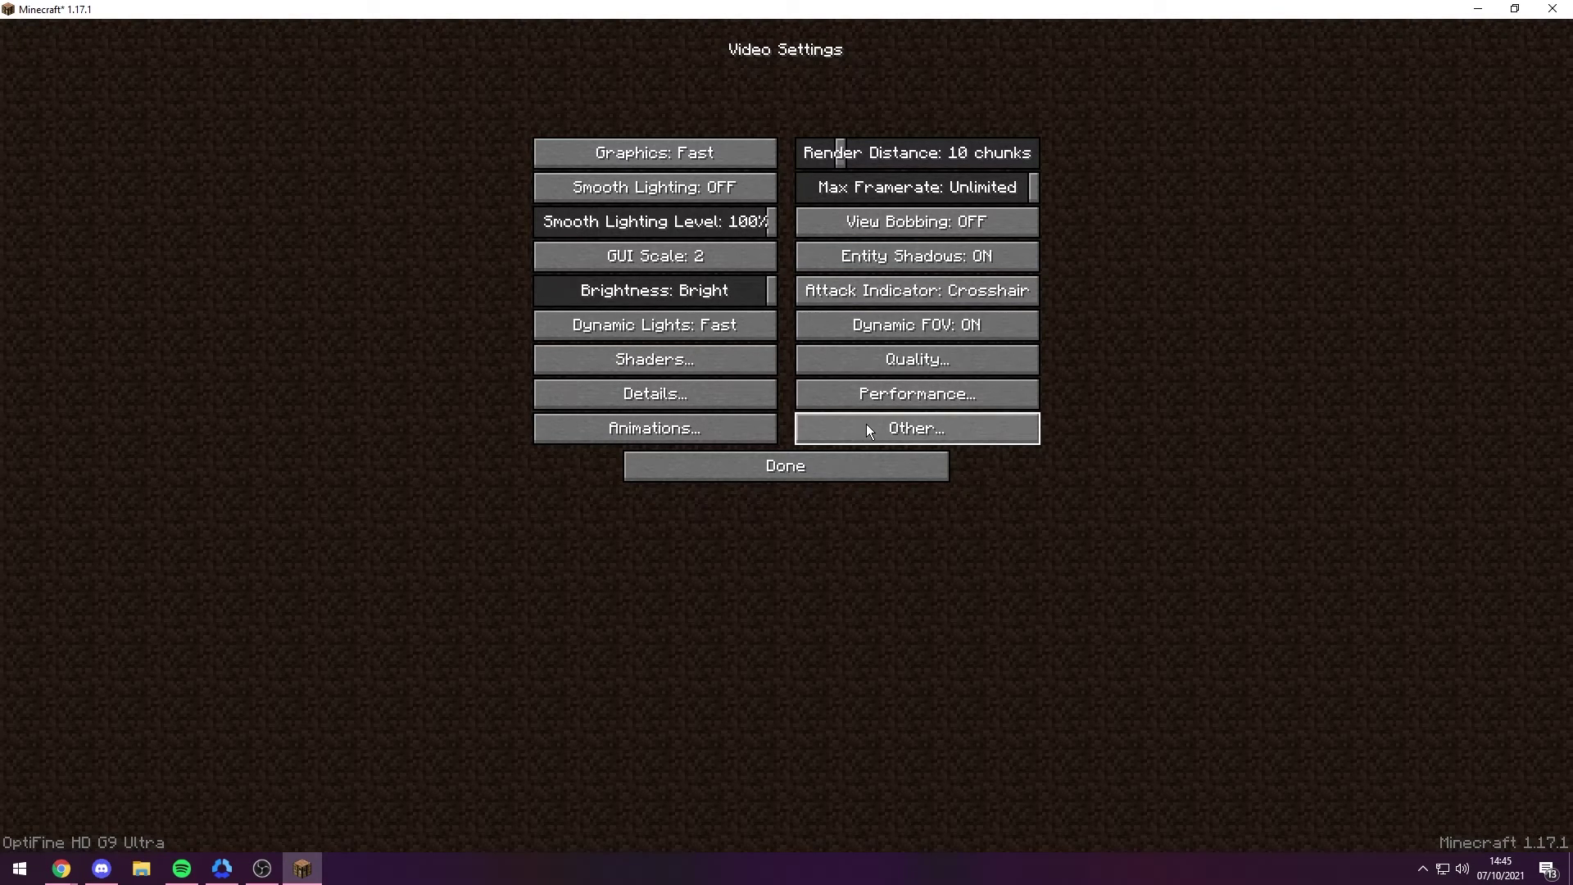
{"action": "left_click", "coordinate": [769, 361]}
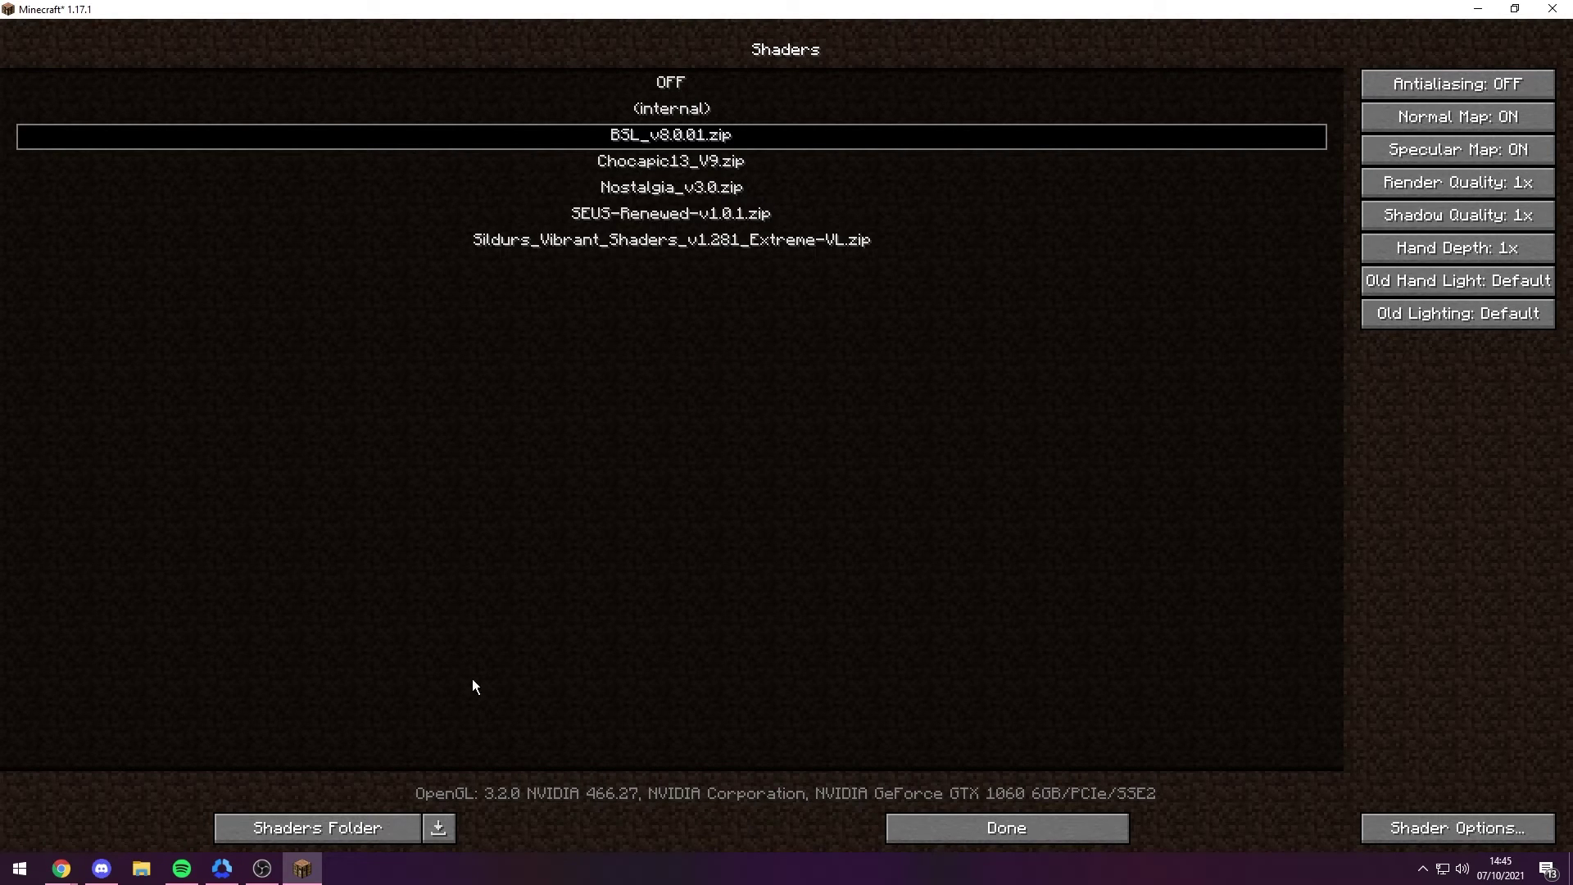
{"action": "left_click", "coordinate": [346, 834]}
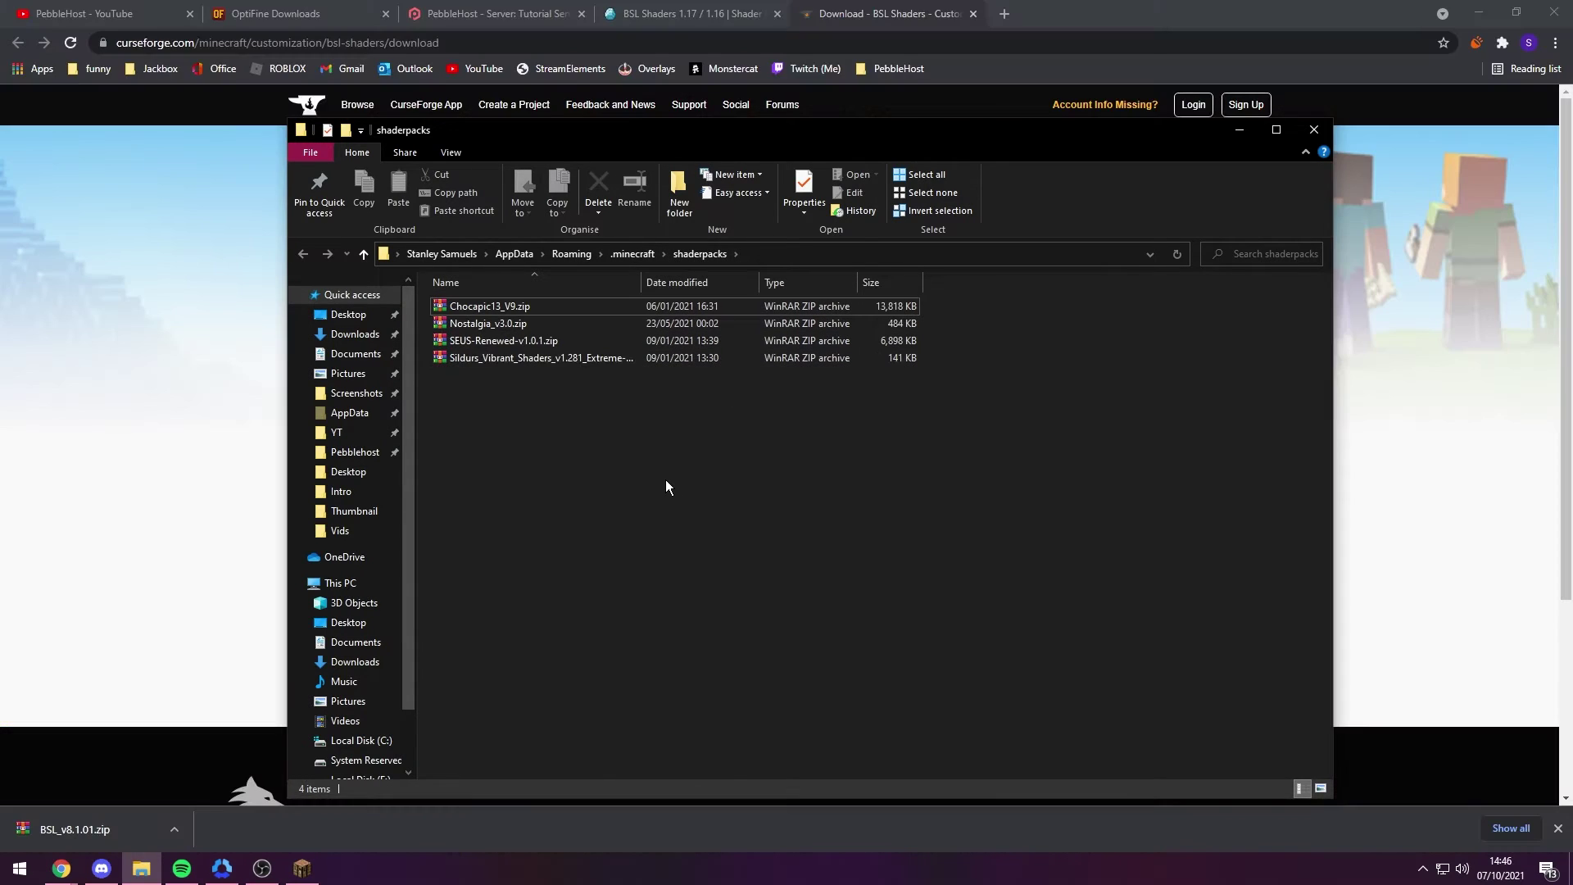
{"action": "left_click_drag", "start_coordinate": [73, 832], "coordinate": [511, 481]}
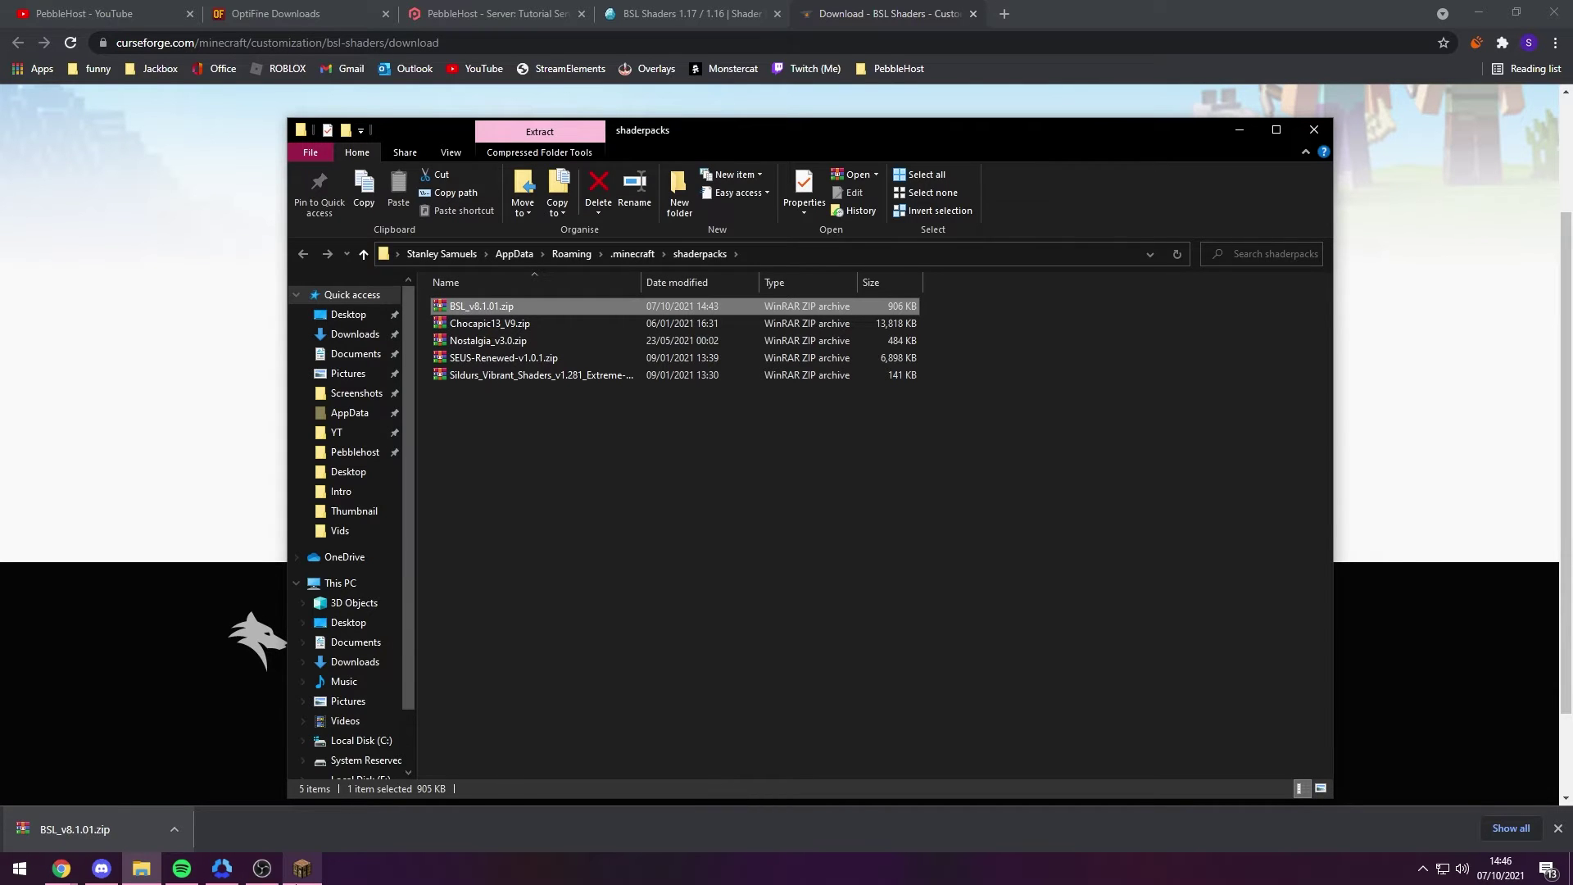
Return to Minecraft, activate the BSL_v8.1.01.zip shader pack and leave the options.
{"action": "left_click", "coordinate": [303, 873]}
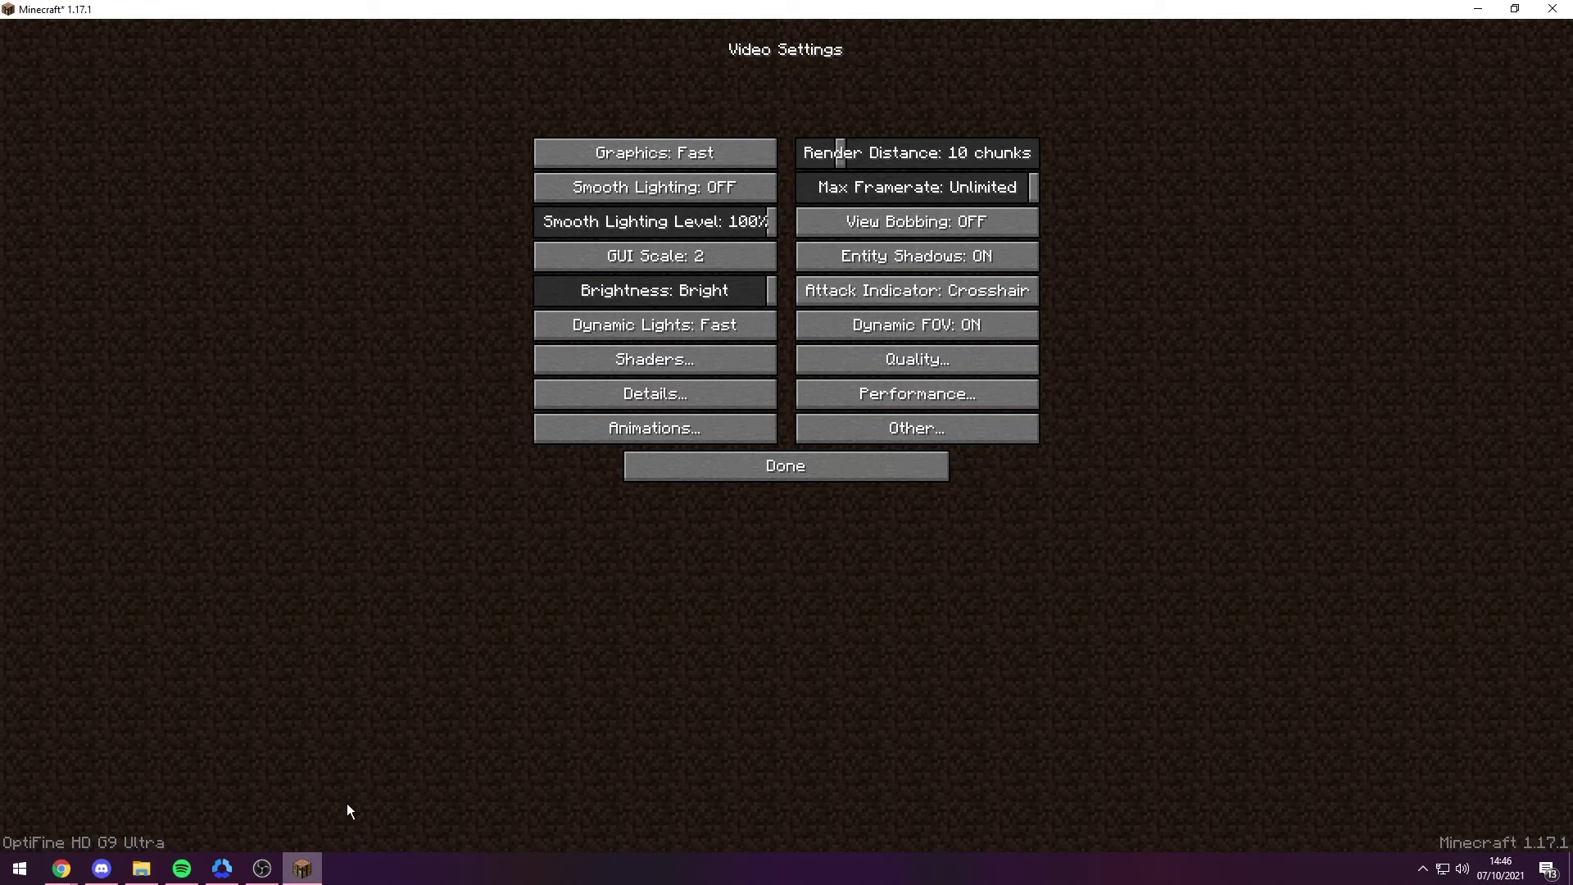
{"action": "left_click", "coordinate": [562, 360]}
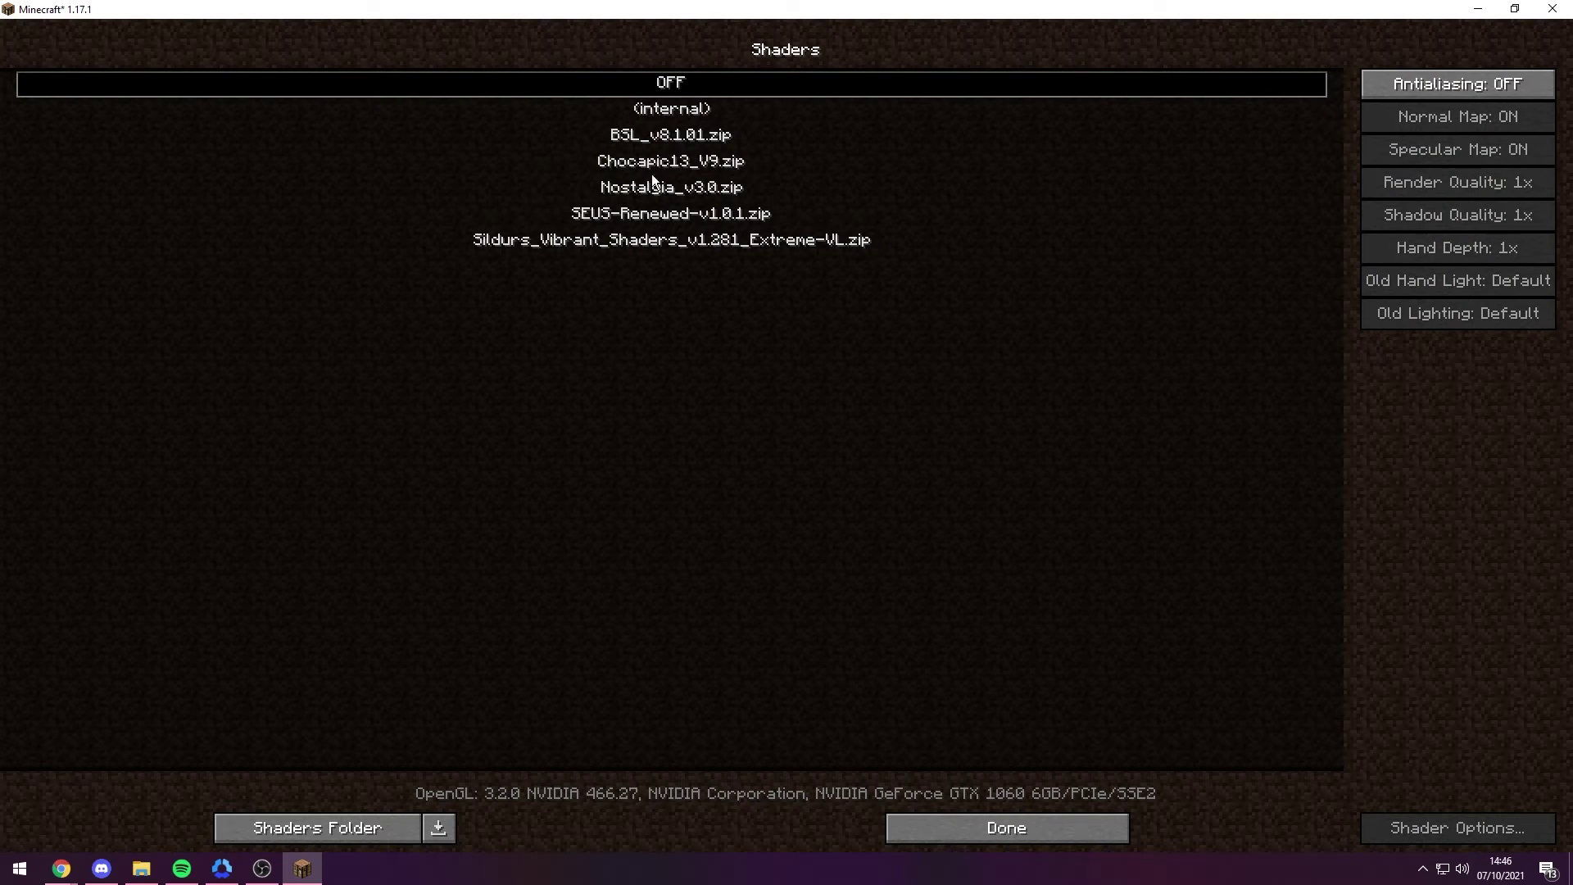
{"action": "left_click", "coordinate": [669, 141]}
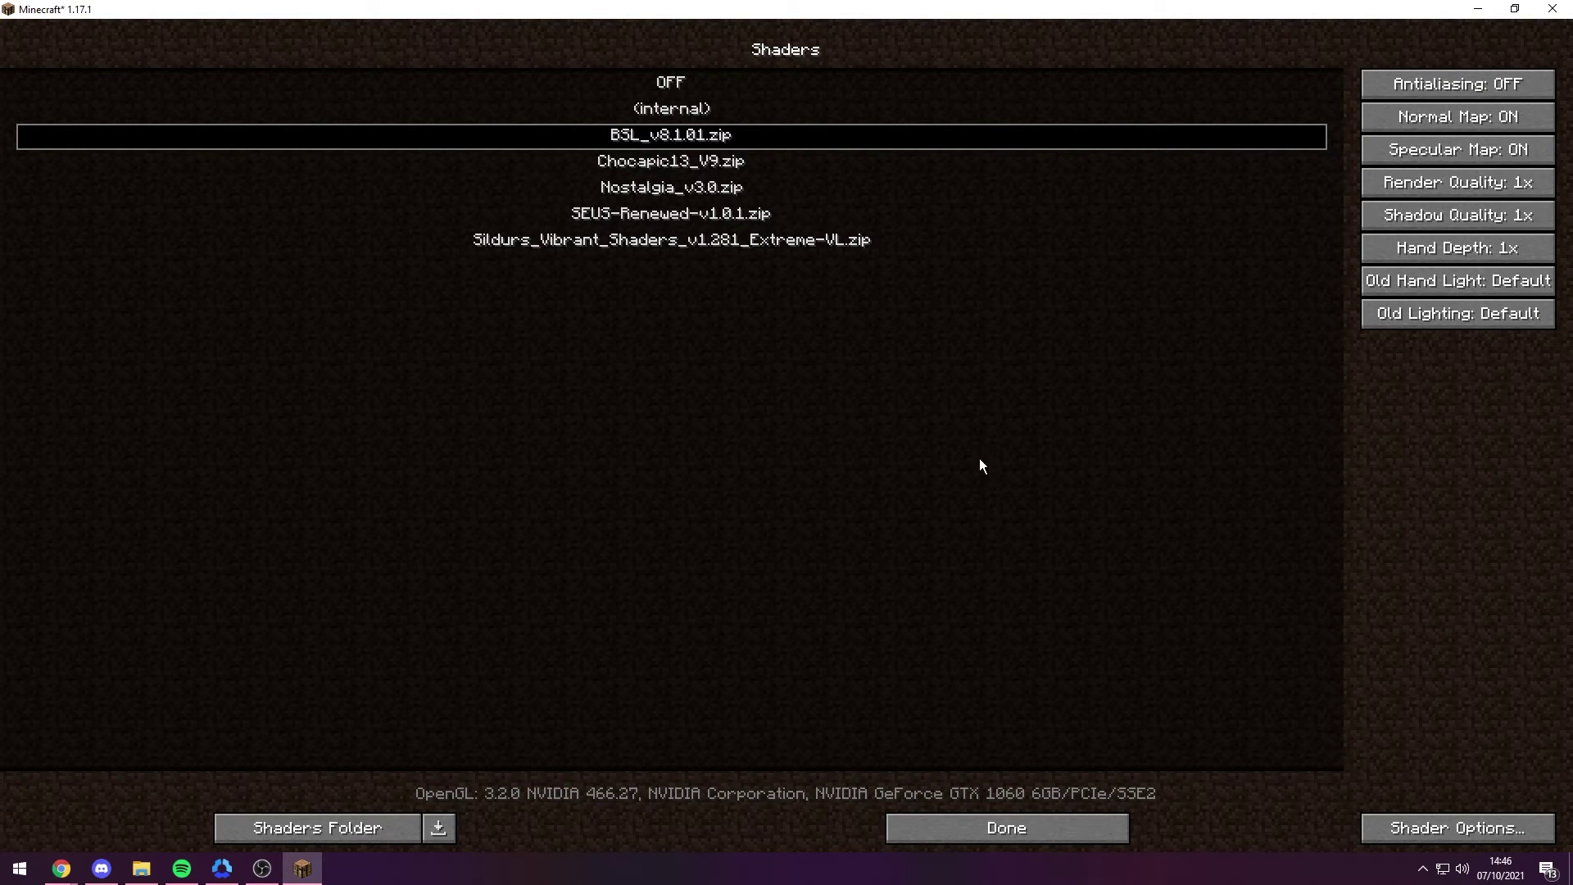
{"action": "left_click", "coordinate": [1049, 829]}
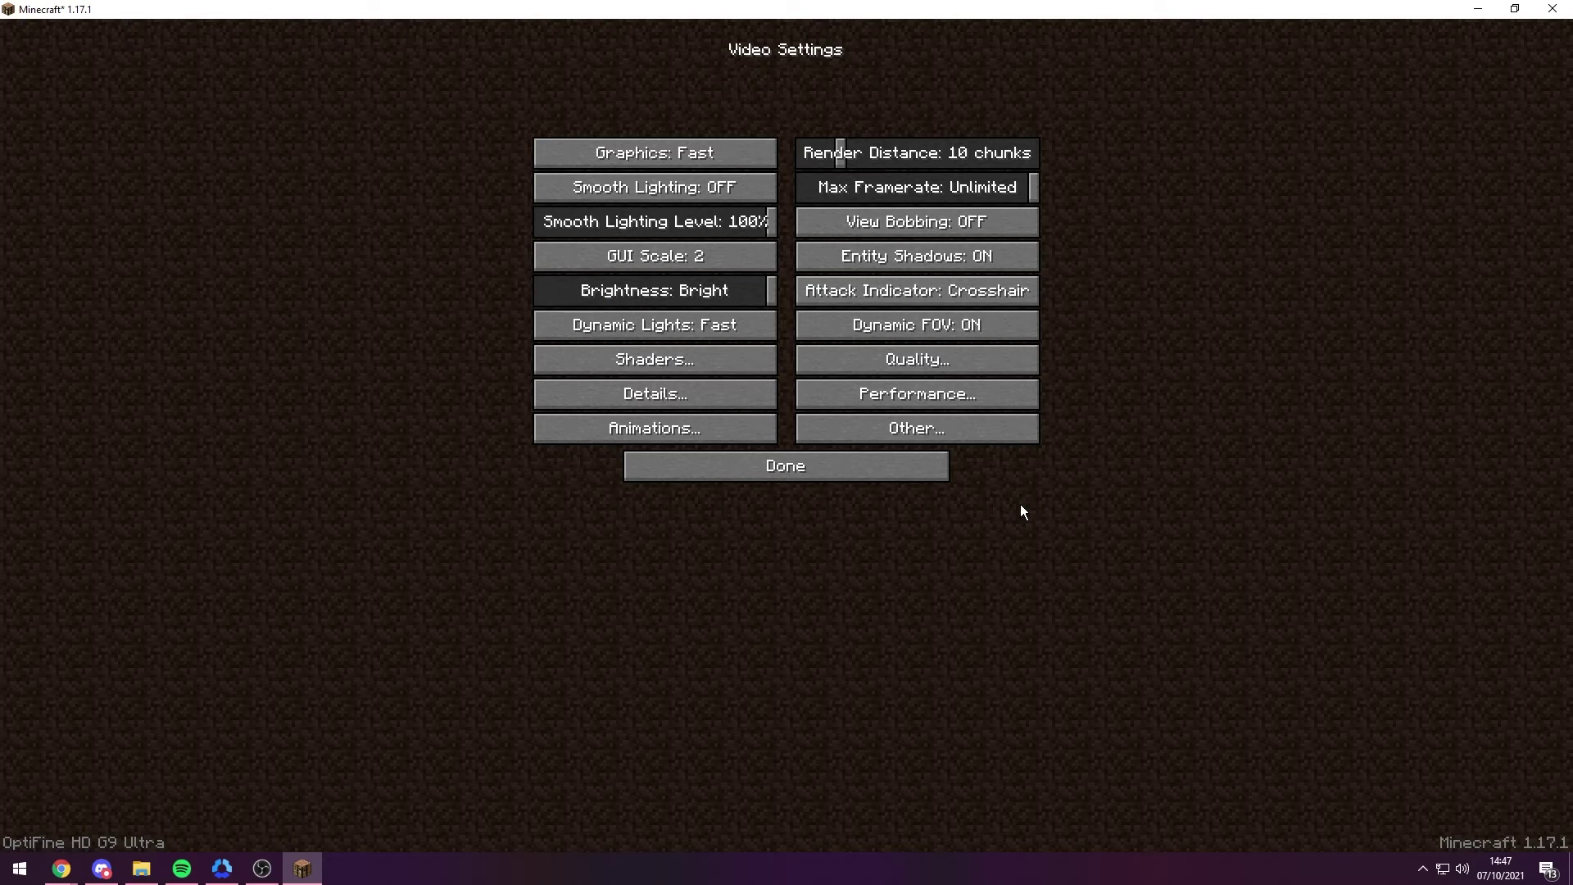
{"action": "left_click", "coordinate": [860, 463]}
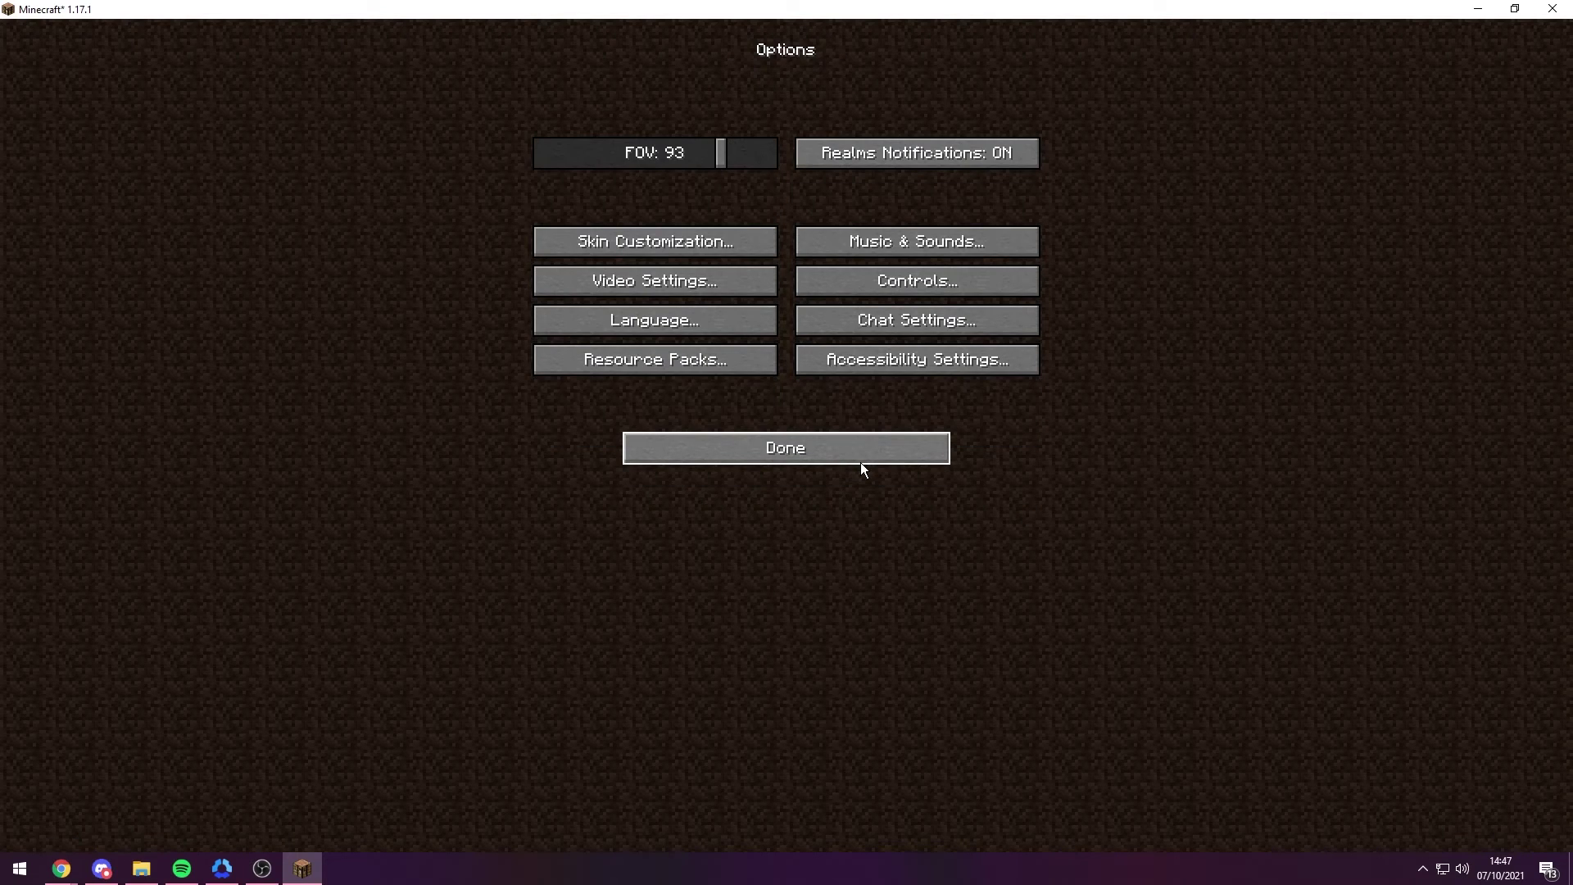
{"action": "left_click", "coordinate": [860, 464]}
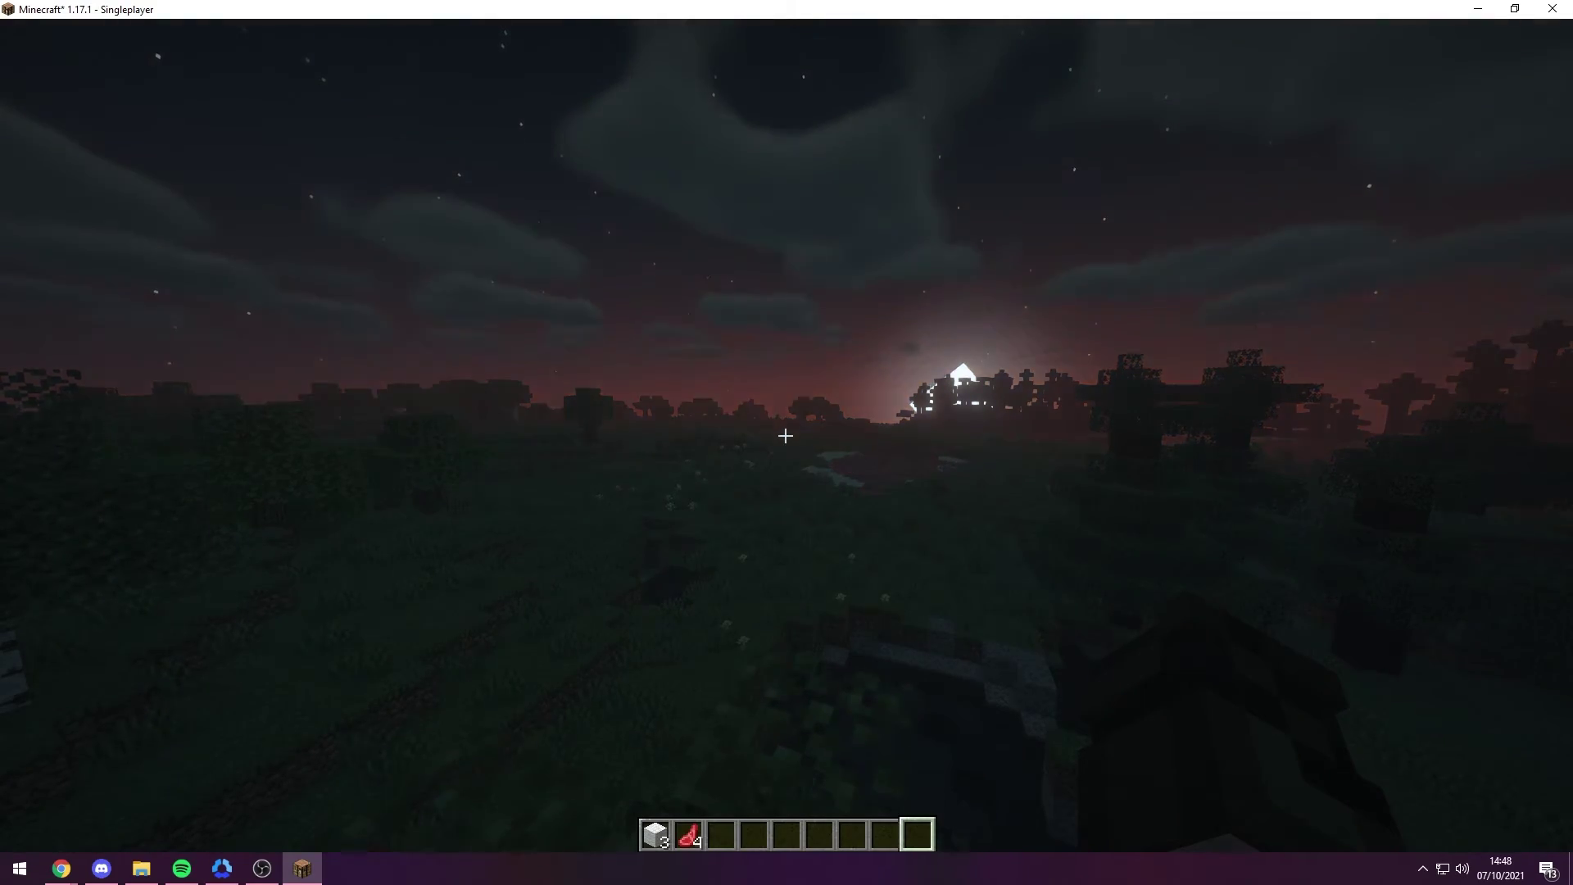
Set the singleplayer world's time to noon with /time set noon and view the shaded landscape.
{"action": "type", "text": "/time set noon"}
{"action": "key", "text": "Return"}
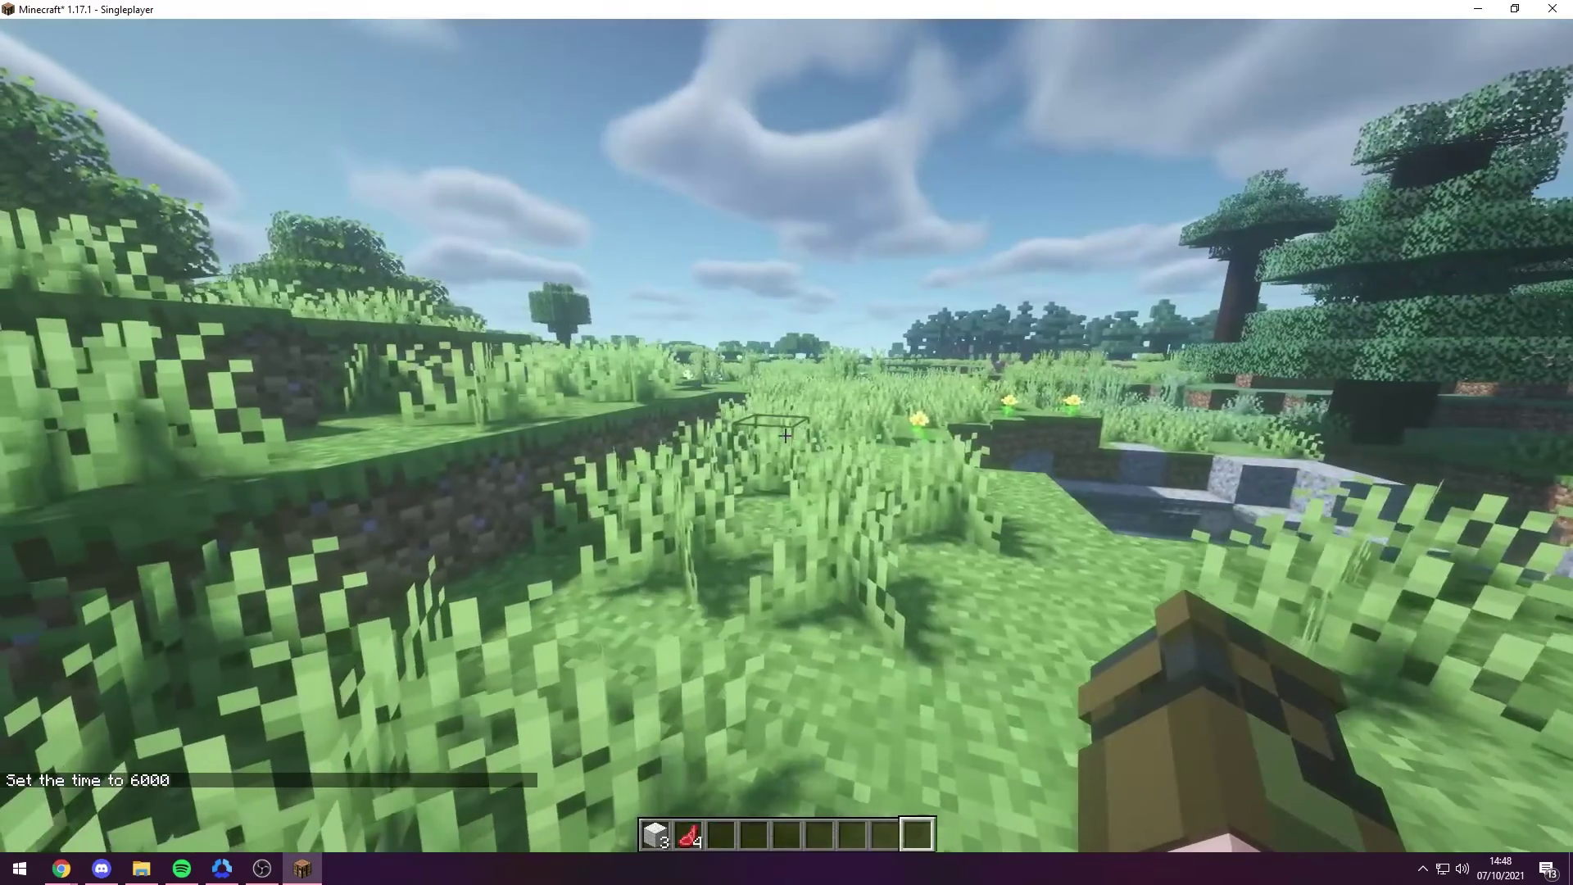
{"action": "key", "text": "c"}
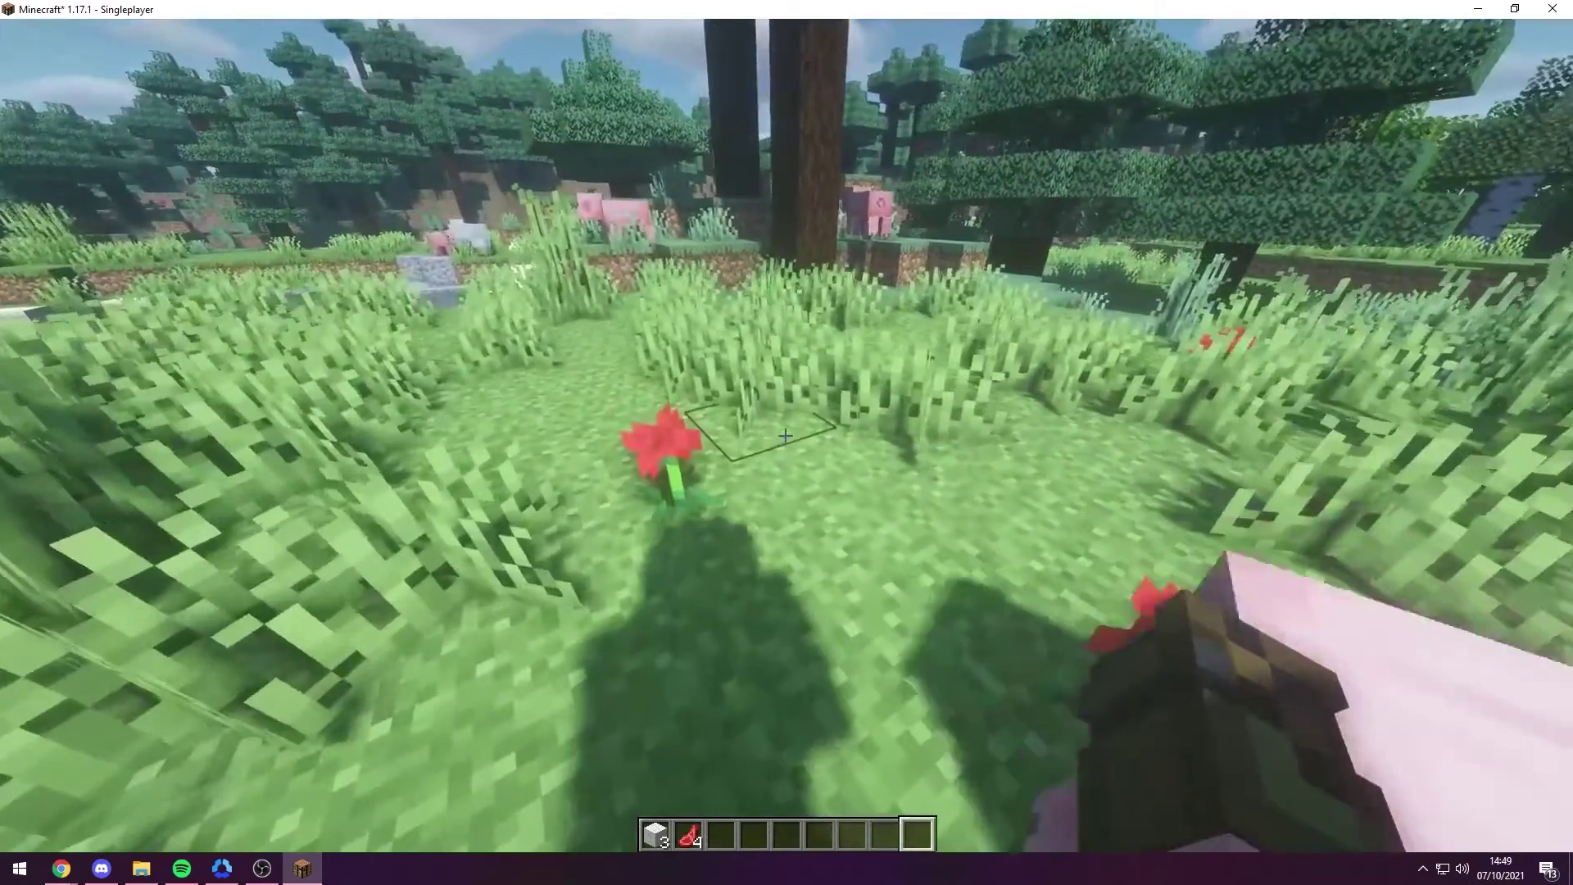
Zoom in on the grassy landscape and walk through it to examine the daytime shading.
{"action": "key", "text": "c"}
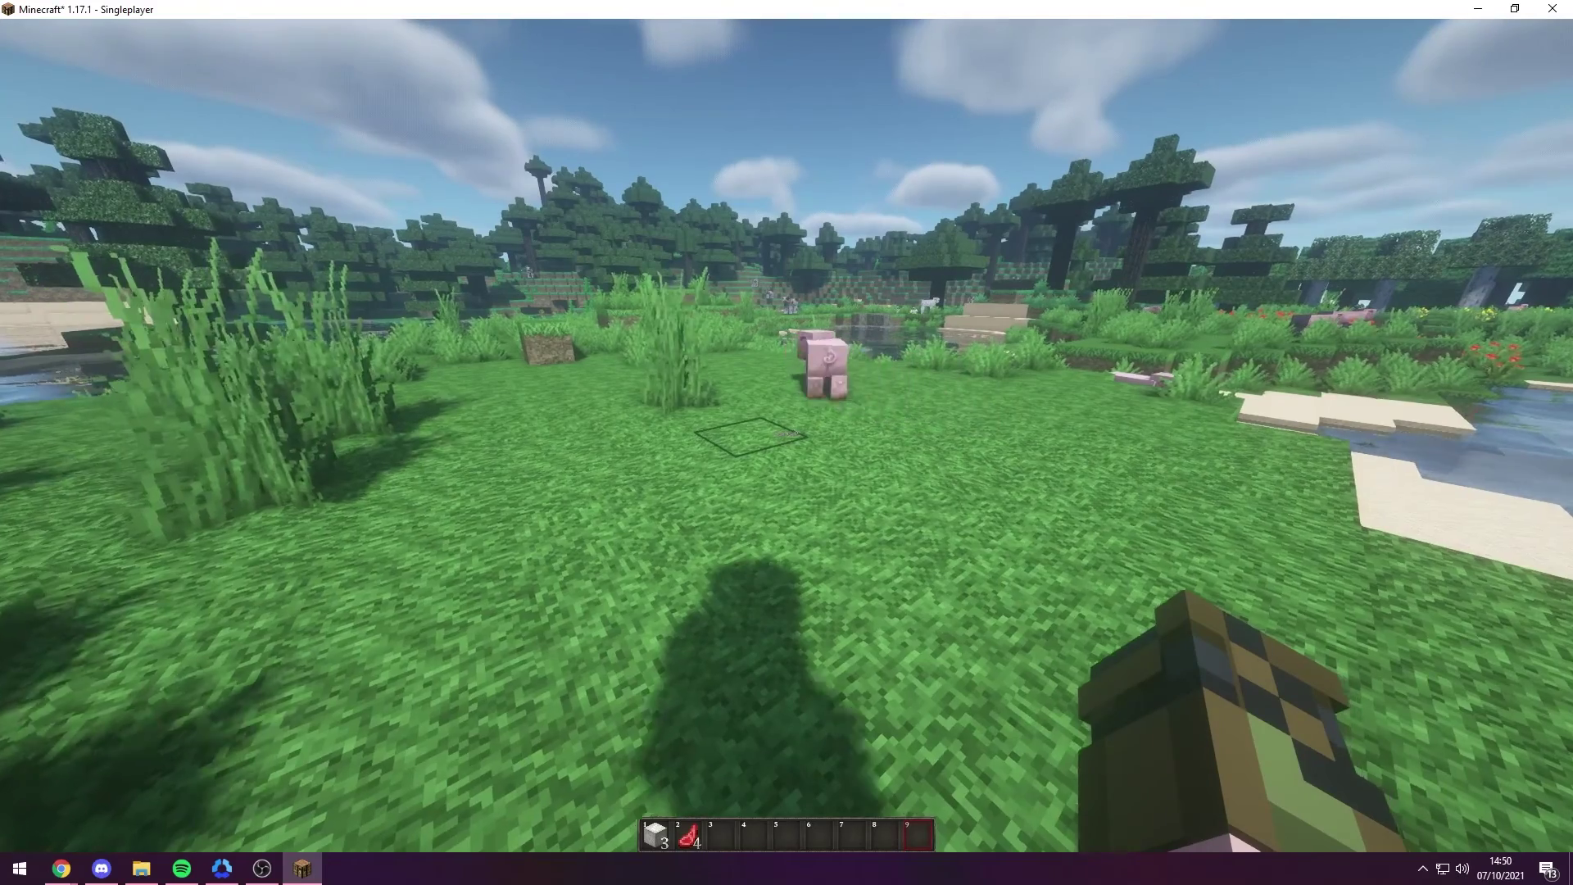
{"action": "key", "text": "w"}
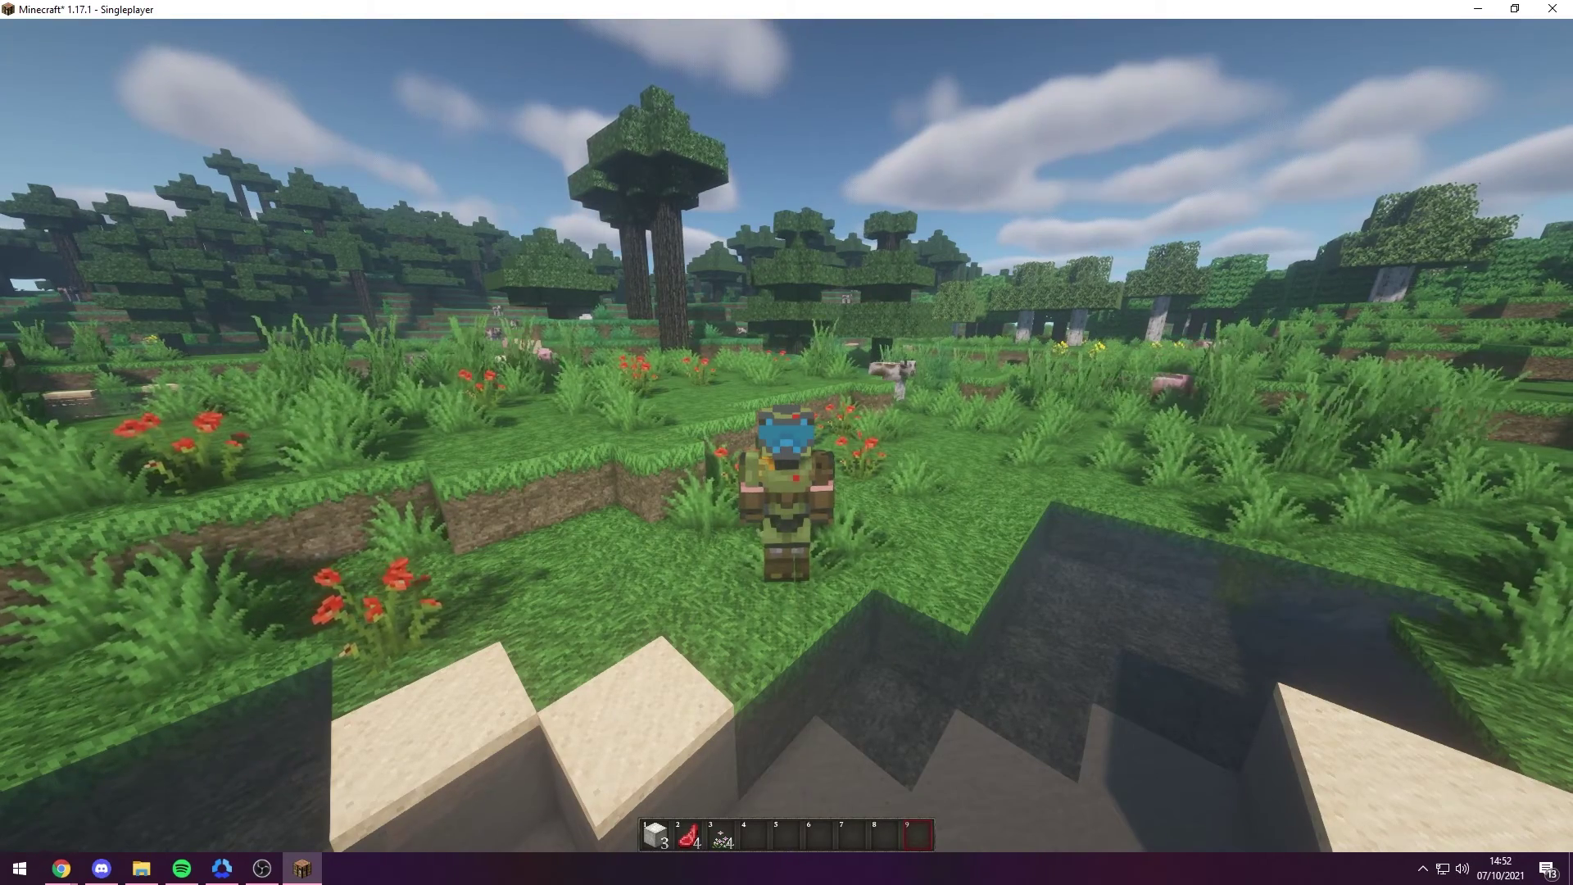
Pause the world and open the video settings from the game options.
{"action": "key", "text": "Escape"}
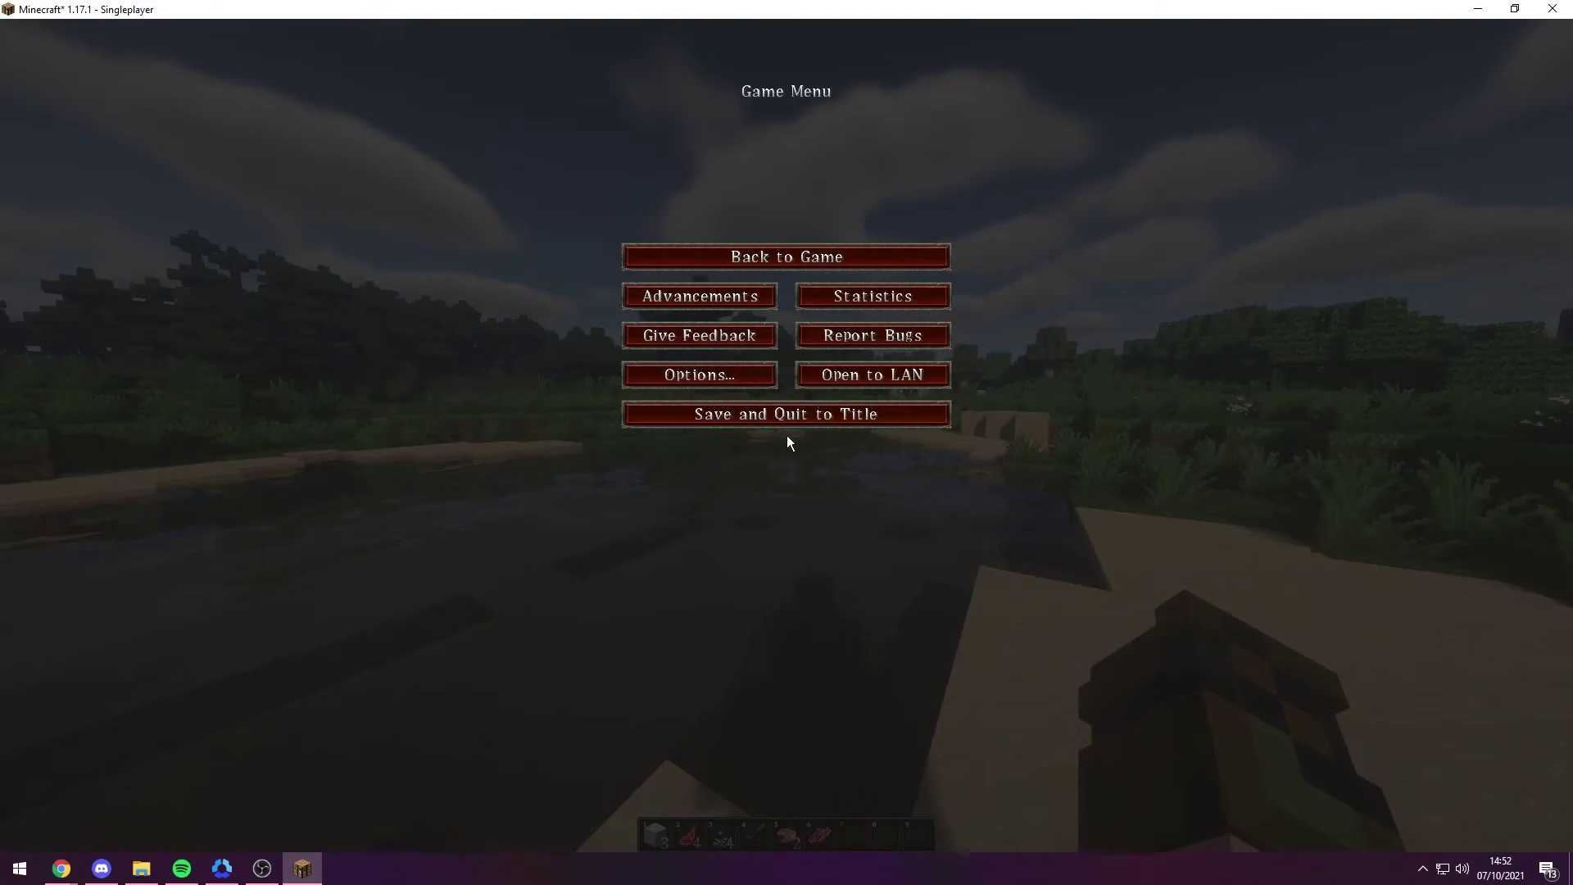
{"action": "left_click", "coordinate": [730, 378]}
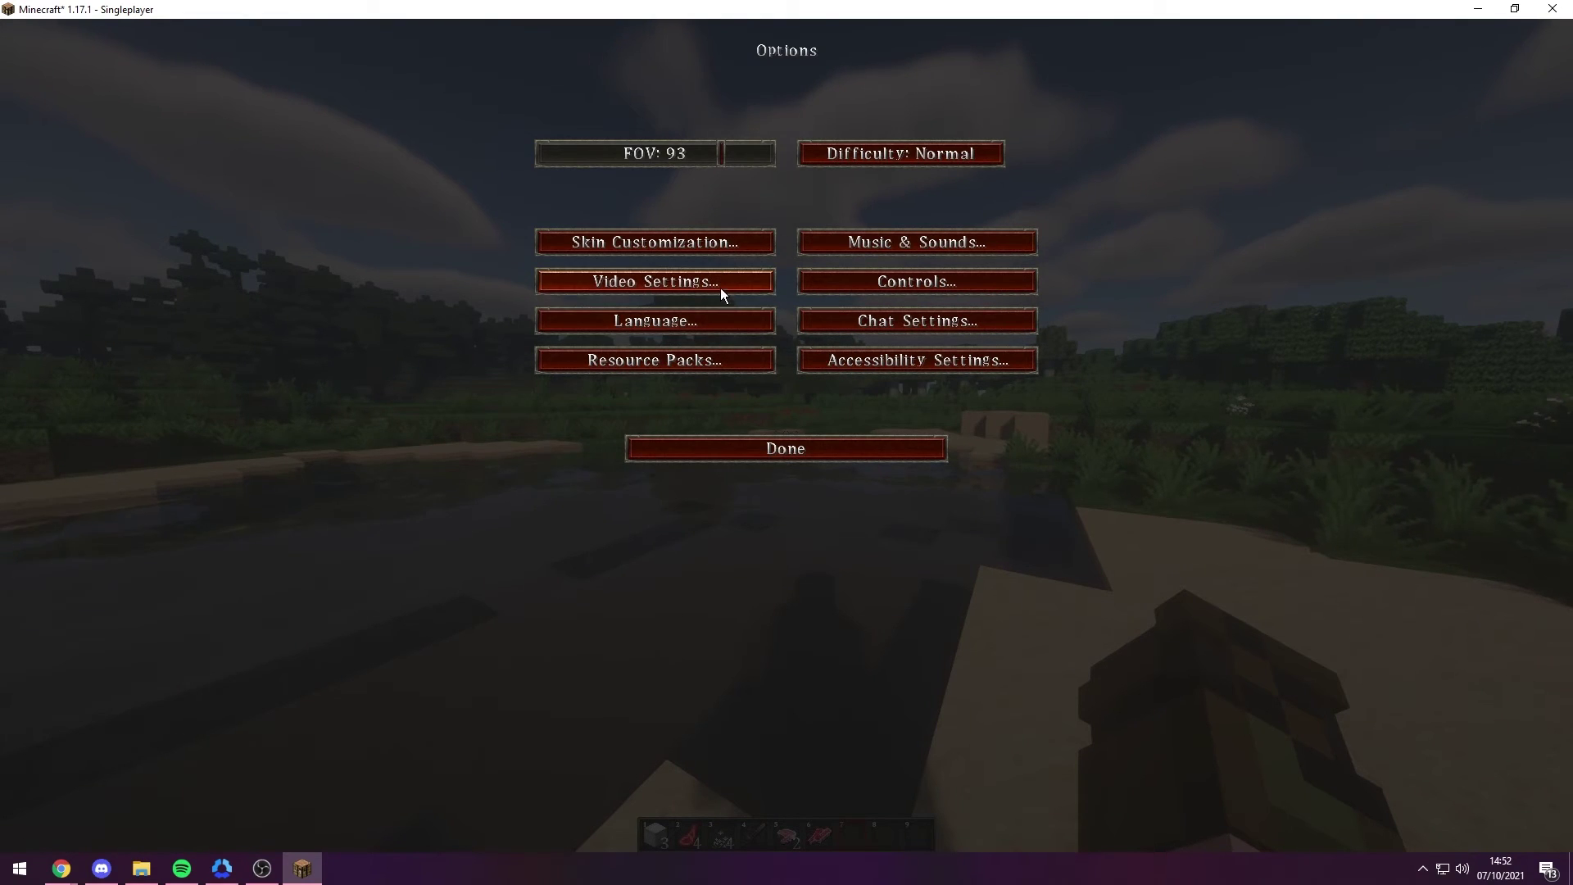
{"action": "left_click", "coordinate": [720, 288]}
{"action": "left_click", "coordinate": [717, 353]}
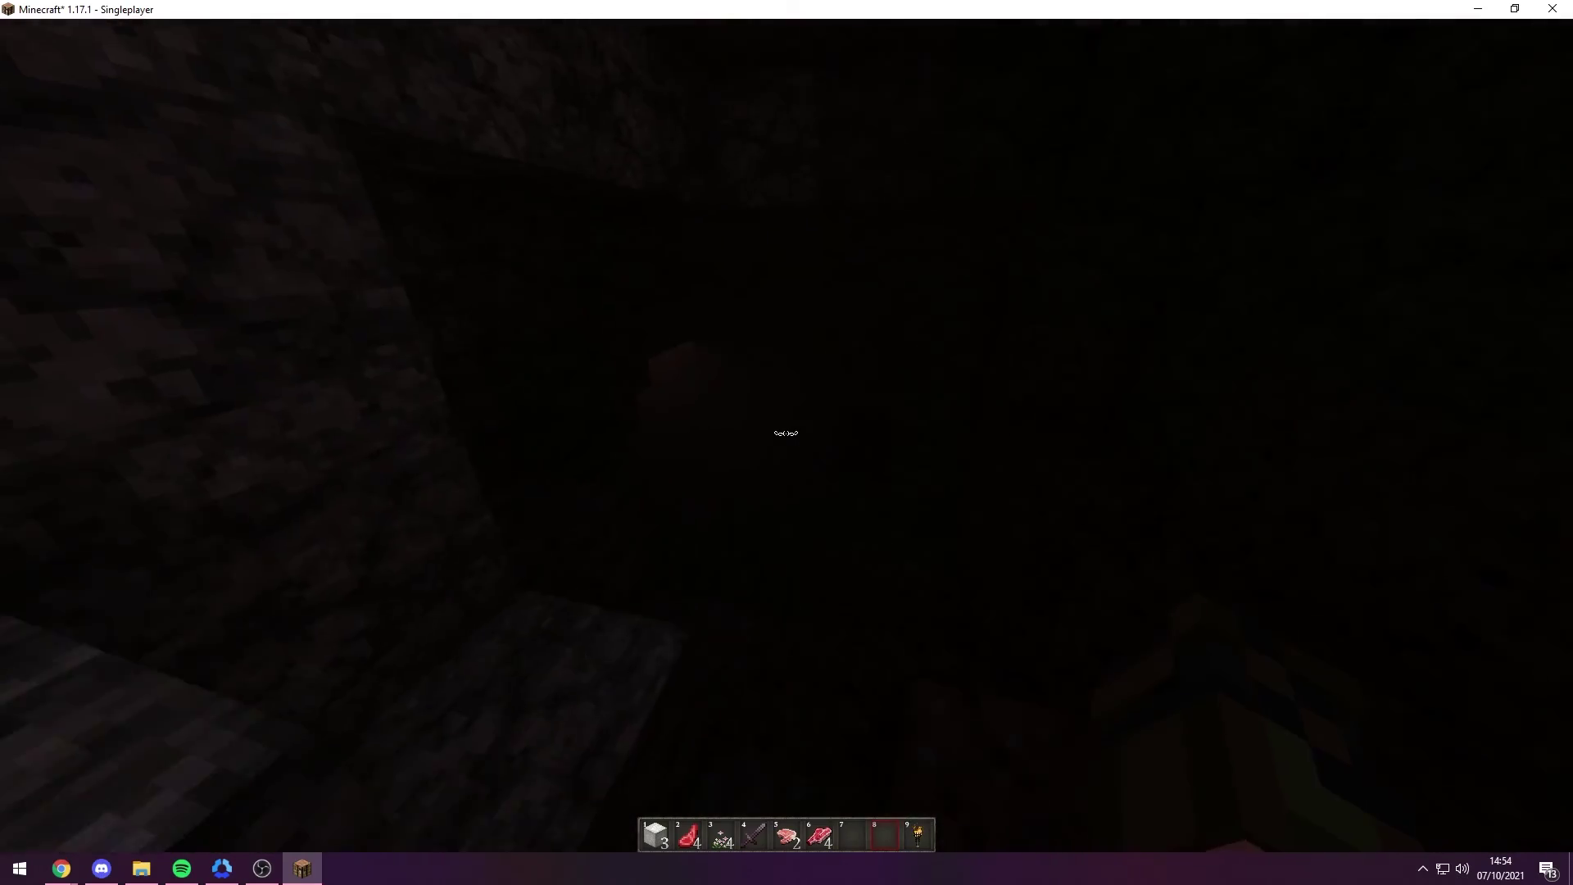
Place a torch in the dark cave and back away to view how the shaders light the walls.
{"action": "key", "text": "9"}
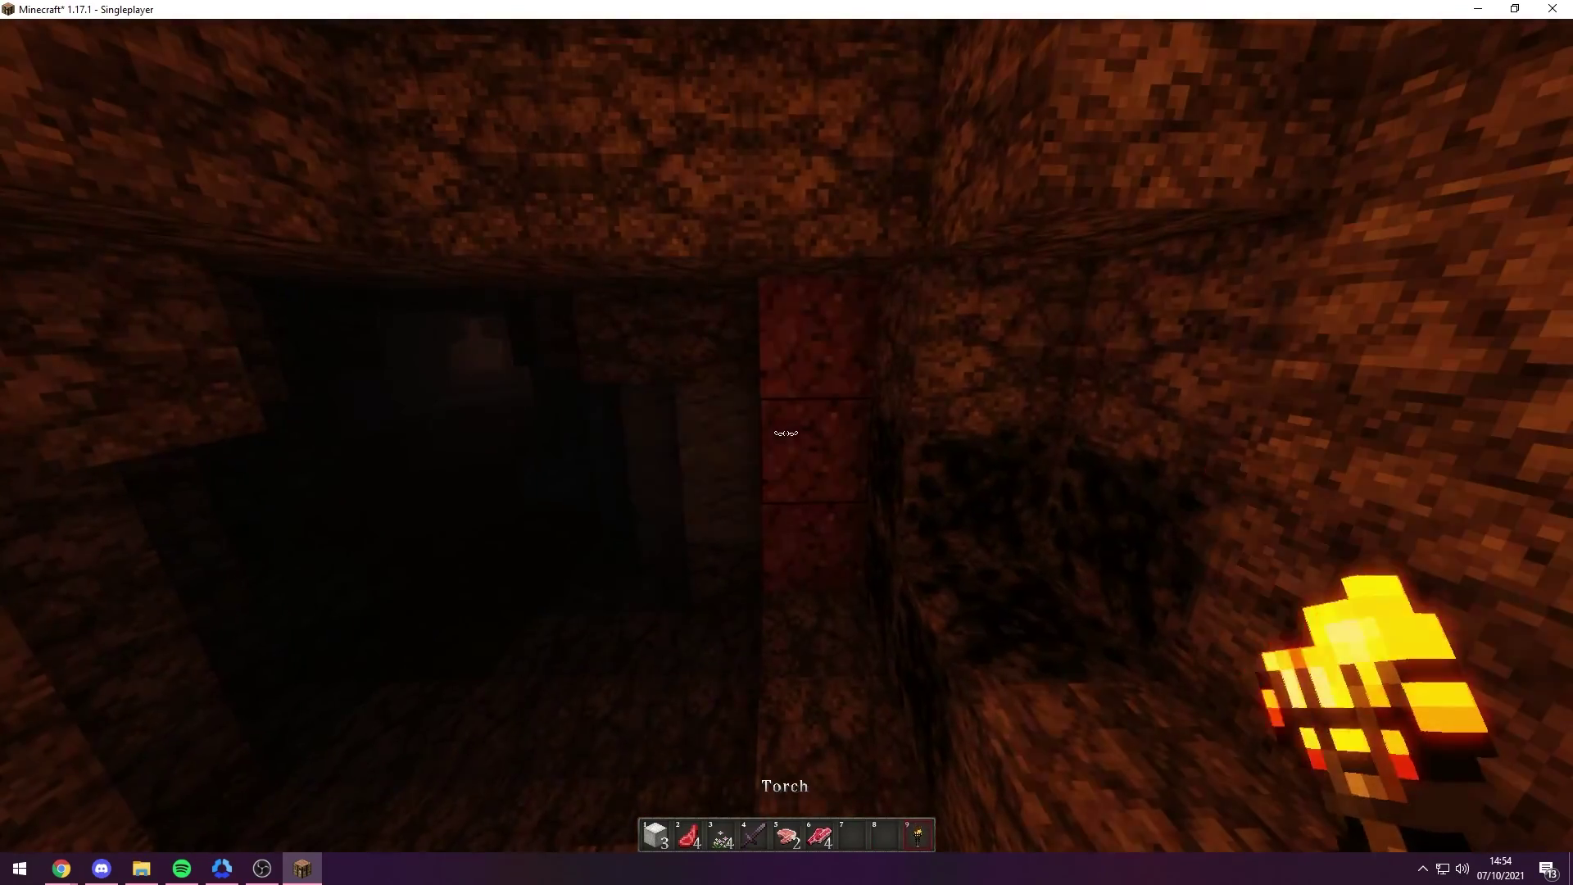
{"action": "right_click", "coordinate": [786, 432]}
{"action": "key", "text": "s"}
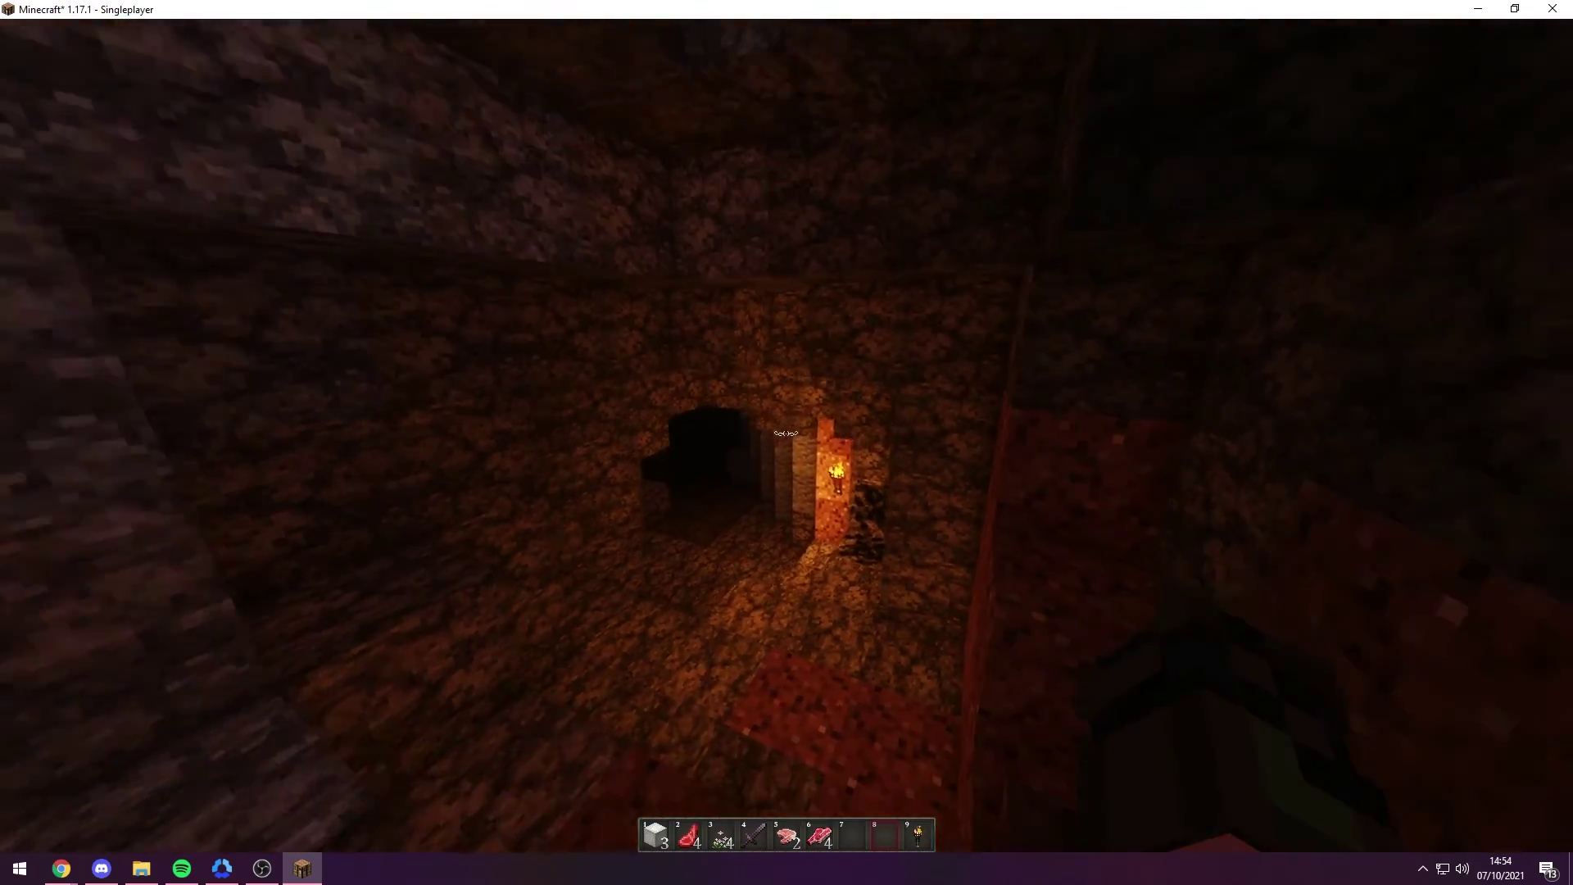
{"action": "key", "text": "s"}
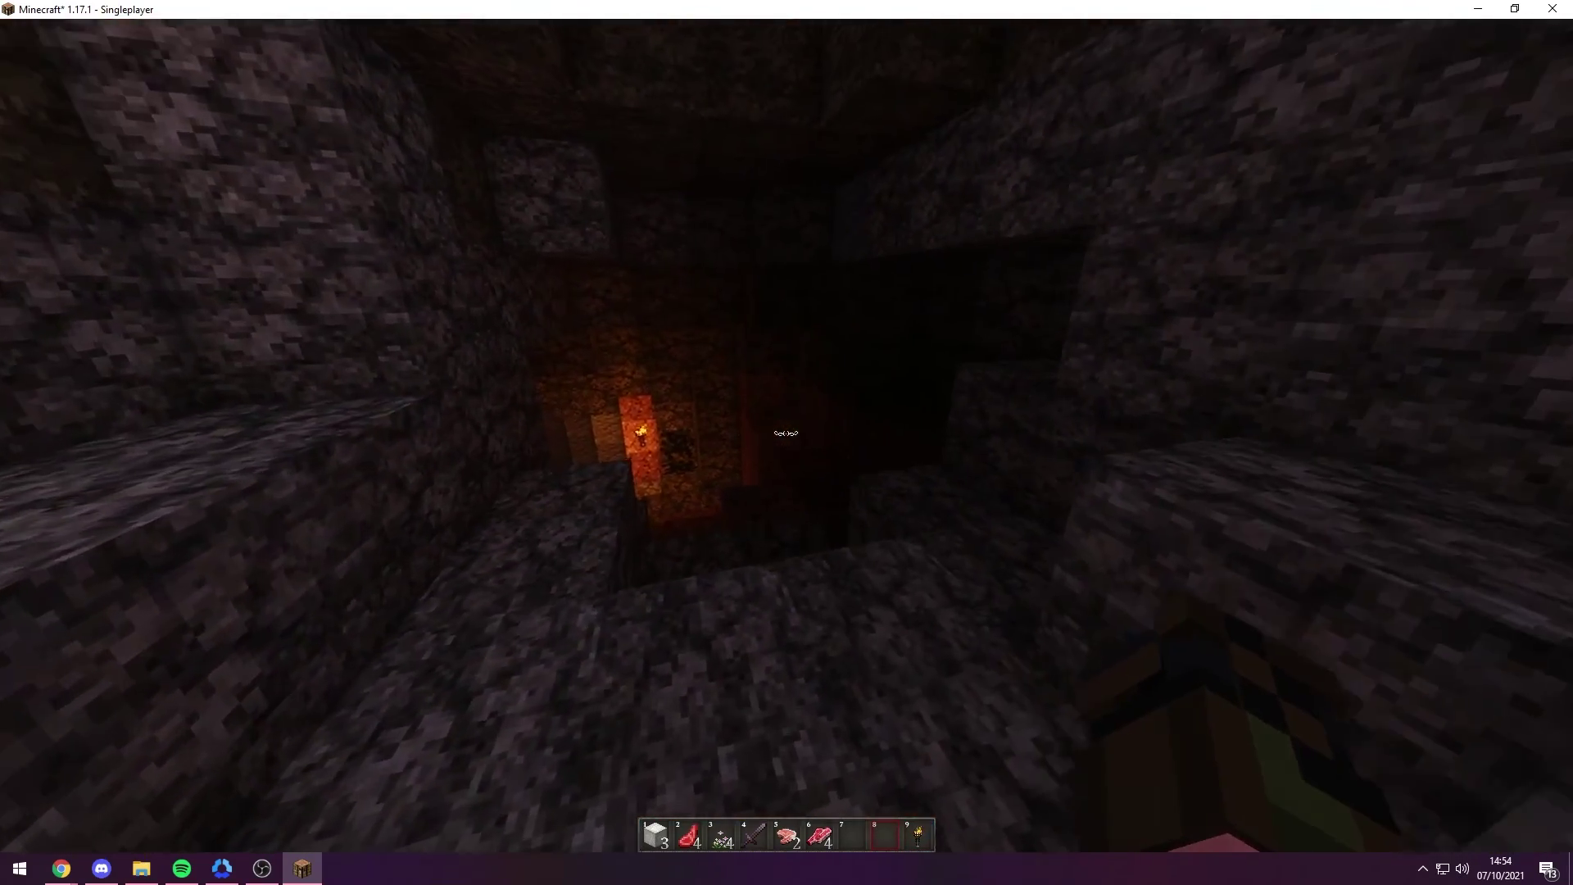